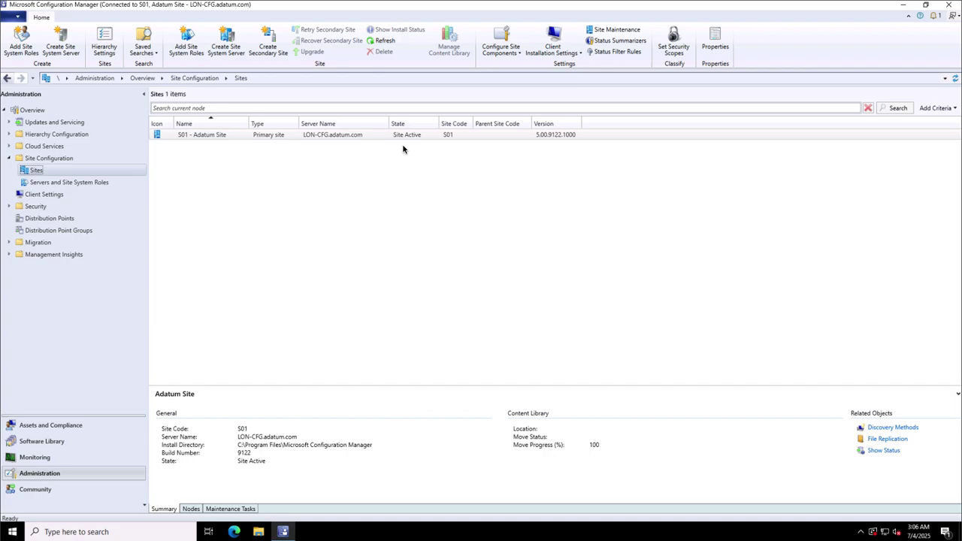
Open the Client Push Installation properties of the Adatum site and check its client push installation accounts
{"action": "left_click", "coordinate": [579, 56]}
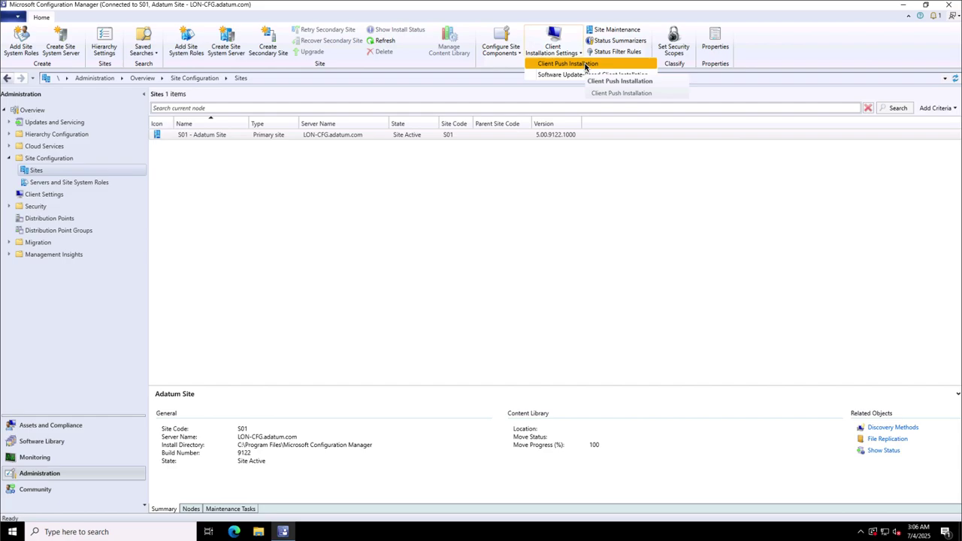
{"action": "left_click", "coordinate": [585, 66]}
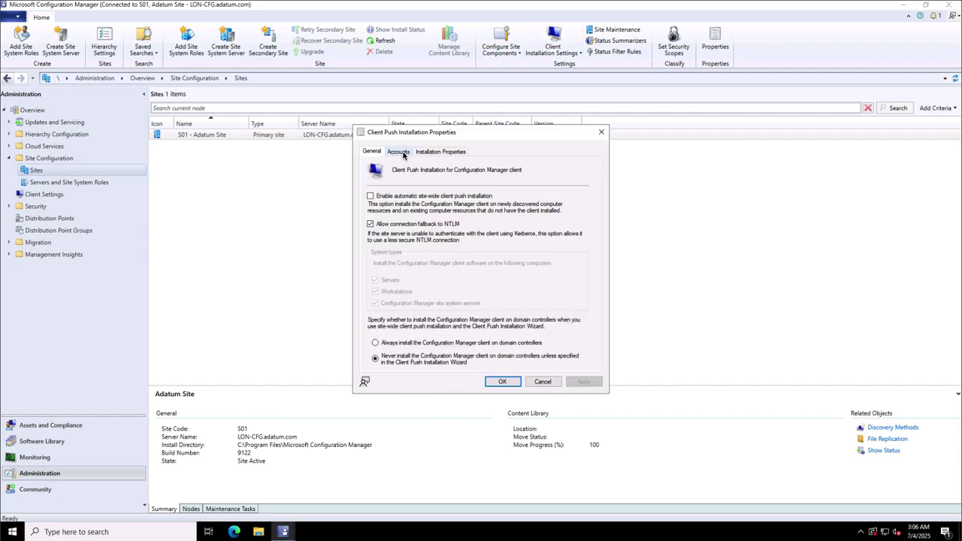
{"action": "left_click", "coordinate": [403, 154]}
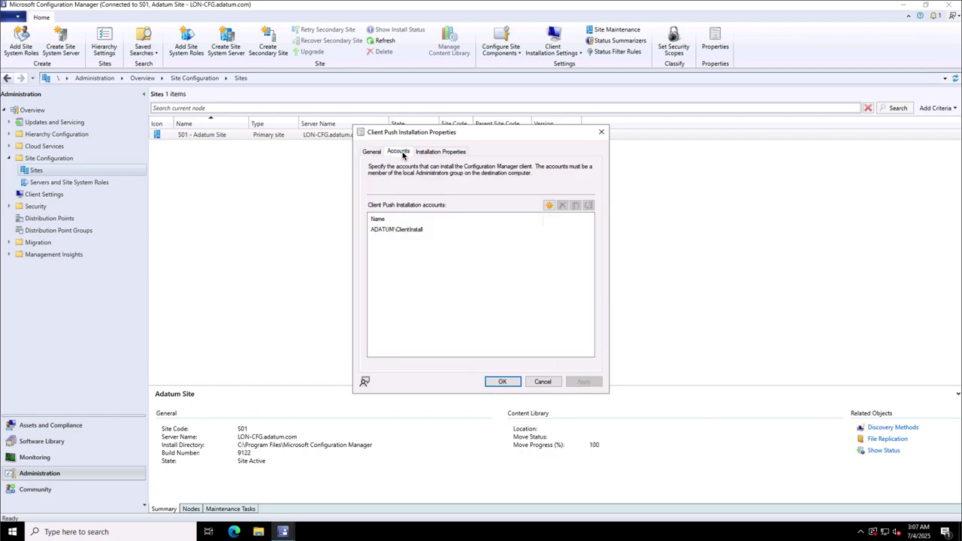
{"action": "left_click", "coordinate": [394, 231]}
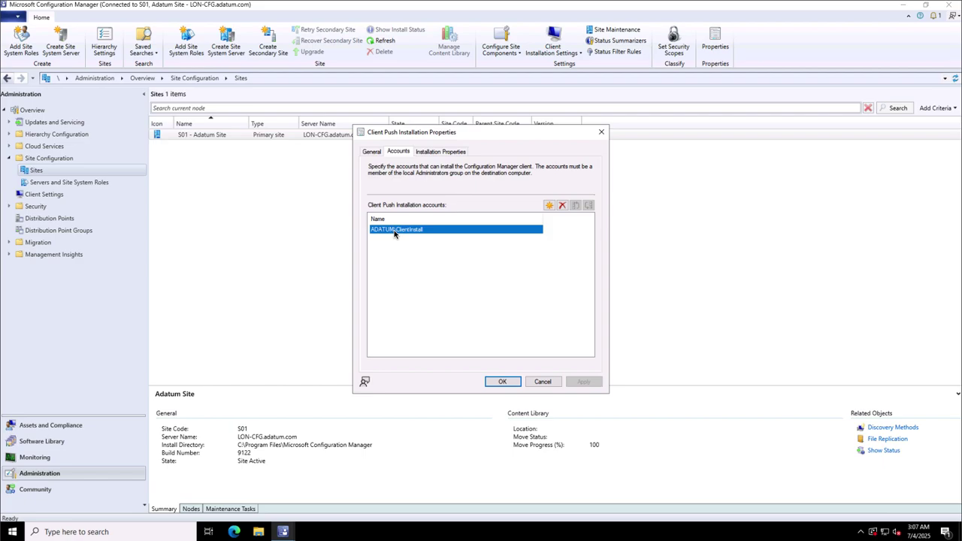
Reset the client push installation properties to default, append FSP=LON-CFG DISABLESITEOPT=True SMSCACHEDIR=Cache SMSCACHEFLAGS=MAXDRIVE, and save the settings
{"action": "left_click", "coordinate": [424, 152]}
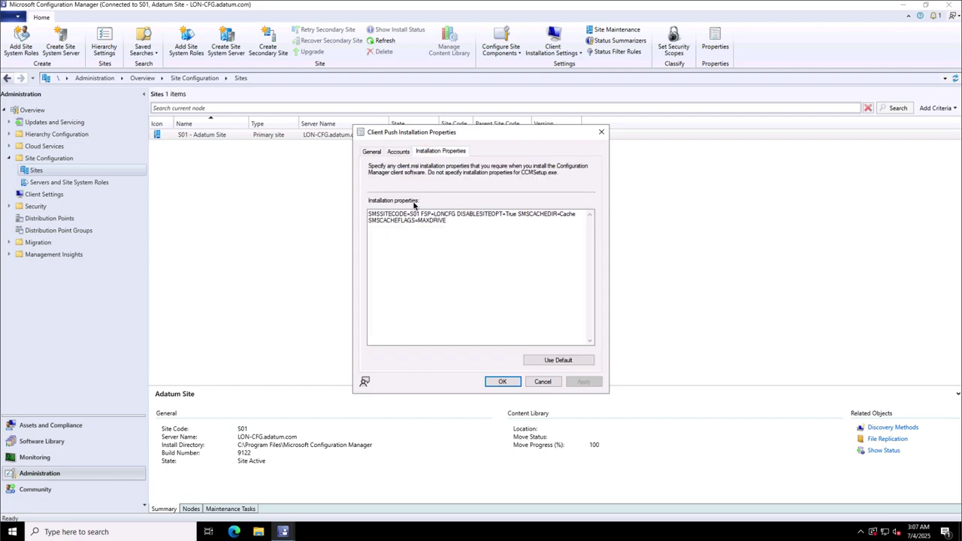
{"action": "left_click", "coordinate": [411, 224]}
{"action": "left_click", "coordinate": [549, 361]}
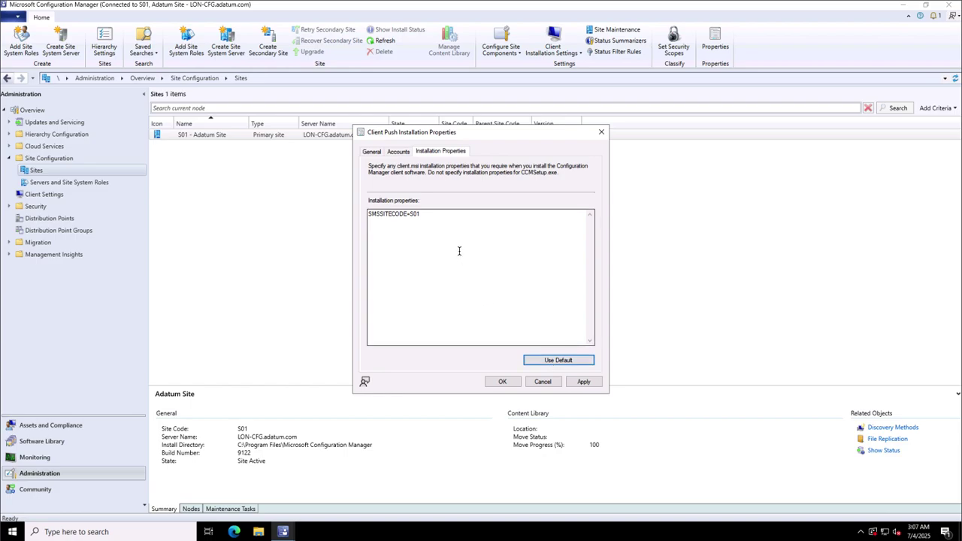
{"action": "left_click", "coordinate": [434, 215]}
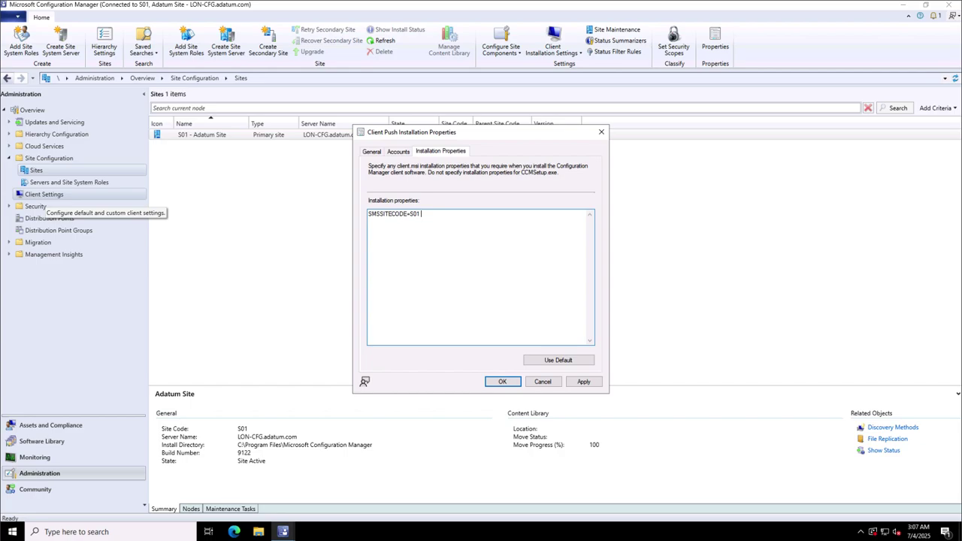
{"action": "type", "text": "FSP=LON-CFG DISABLESITEOPT=True SMSCACHEDIR=Cache SMSCACHEFLAGS=MAXDRIVE"}
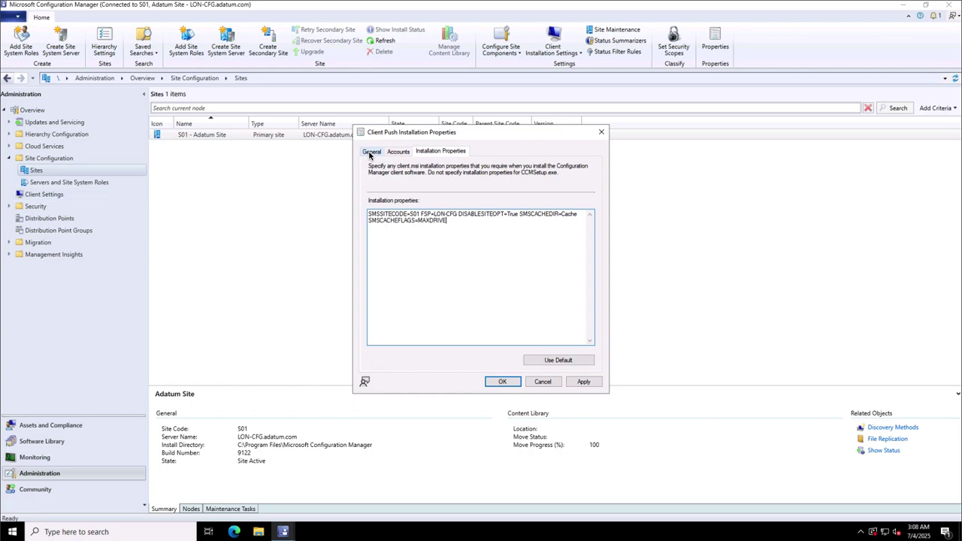
{"action": "left_click", "coordinate": [372, 153]}
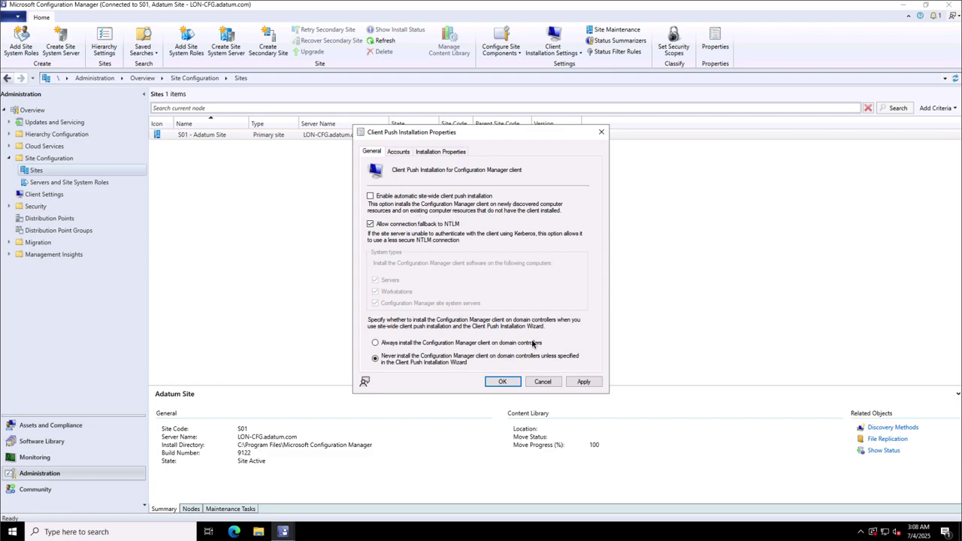
{"action": "left_click", "coordinate": [501, 381]}
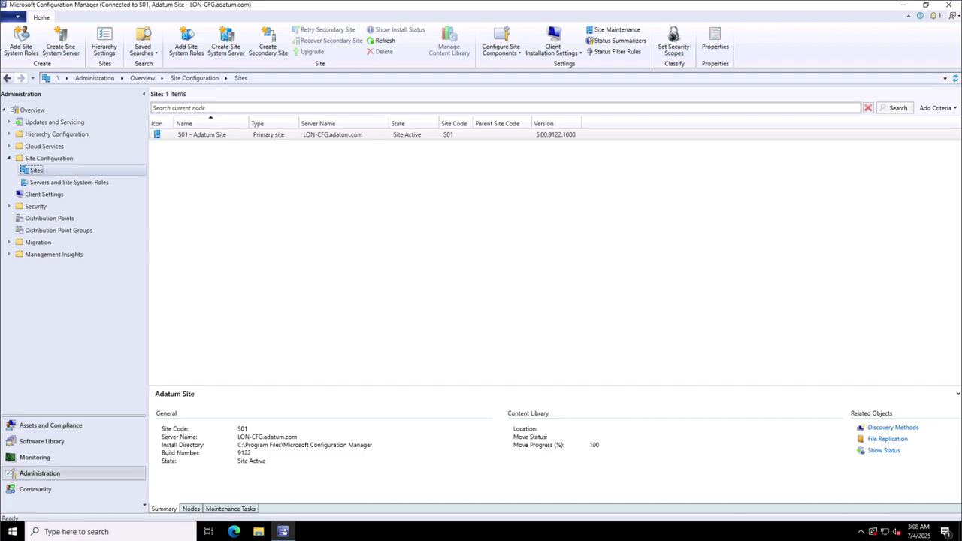
Push-install the Configuration Manager client to the LON-CL7 device under Assets and Compliance, keeping the default installation options
{"action": "left_click", "coordinate": [43, 425]}
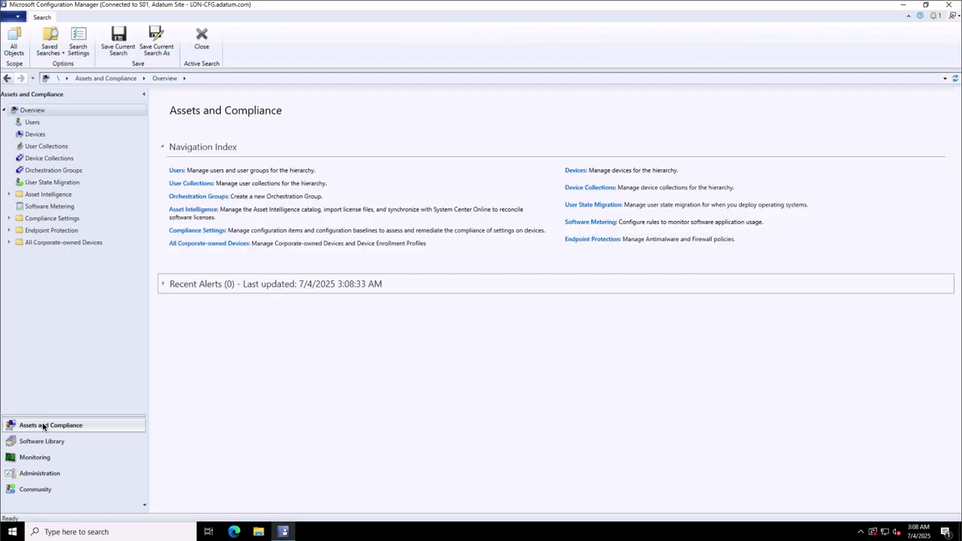
{"action": "left_click", "coordinate": [35, 134]}
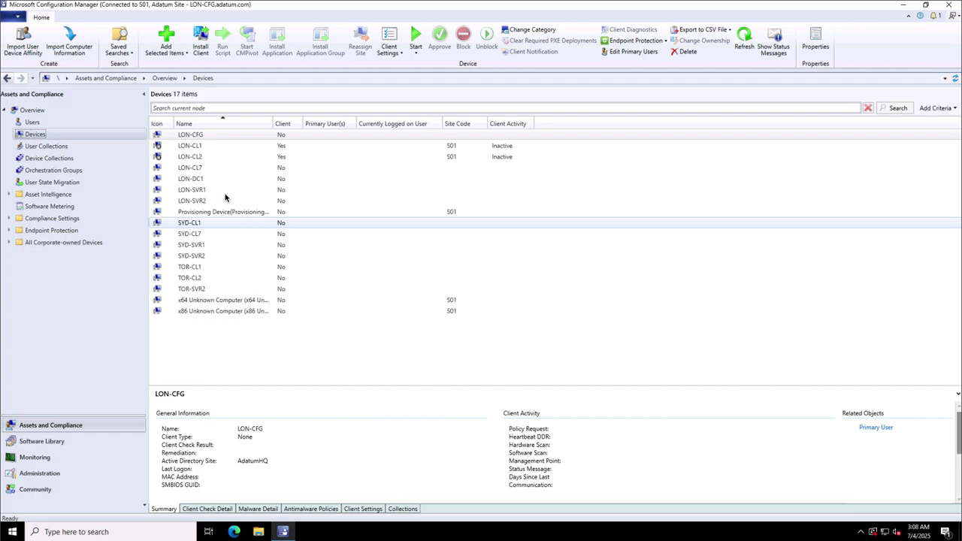
{"action": "left_click", "coordinate": [200, 169]}
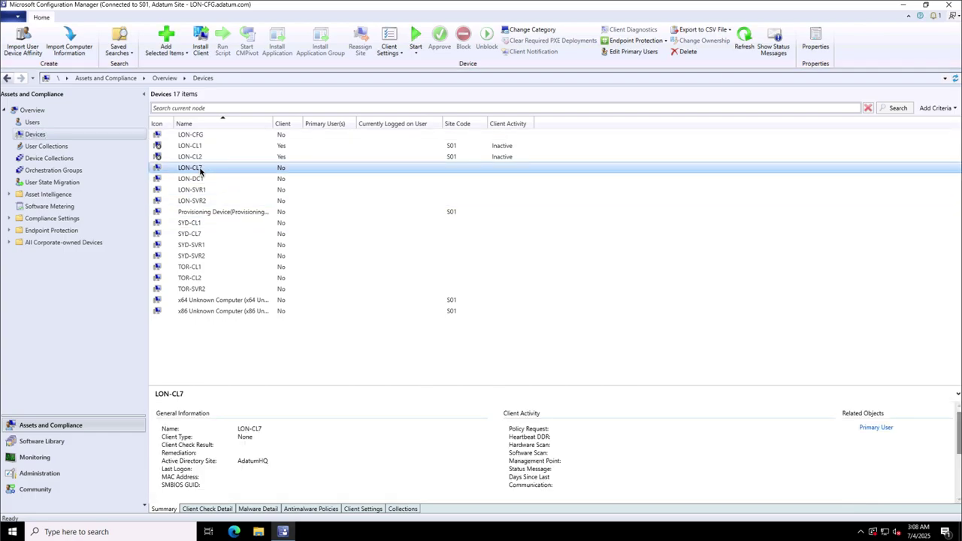
{"action": "right_click", "coordinate": [248, 170]}
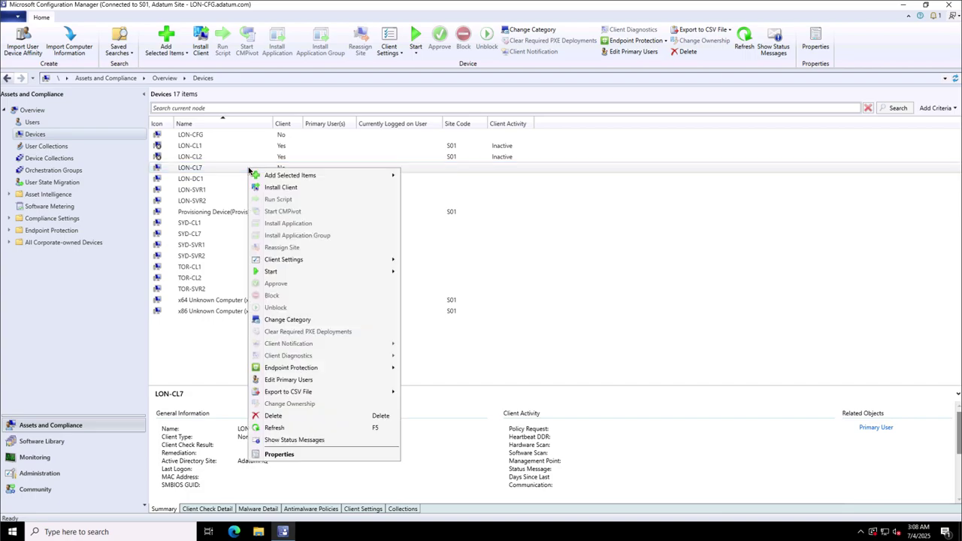
{"action": "left_click", "coordinate": [284, 190]}
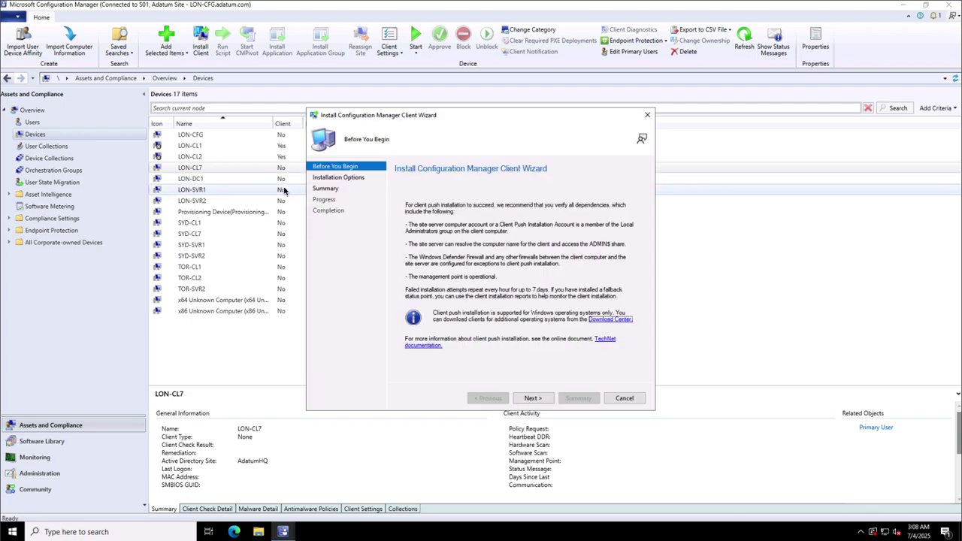
{"action": "left_click", "coordinate": [532, 398]}
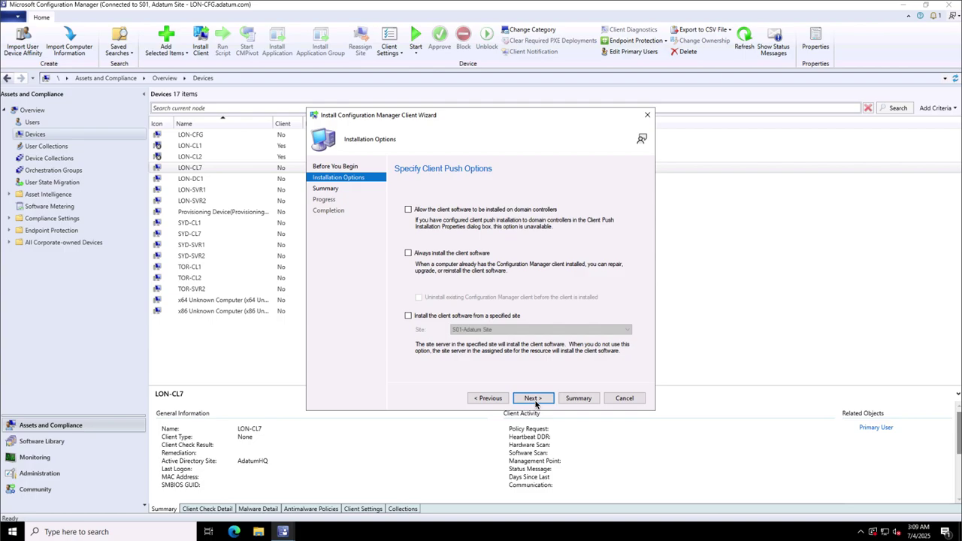
{"action": "left_click", "coordinate": [535, 402]}
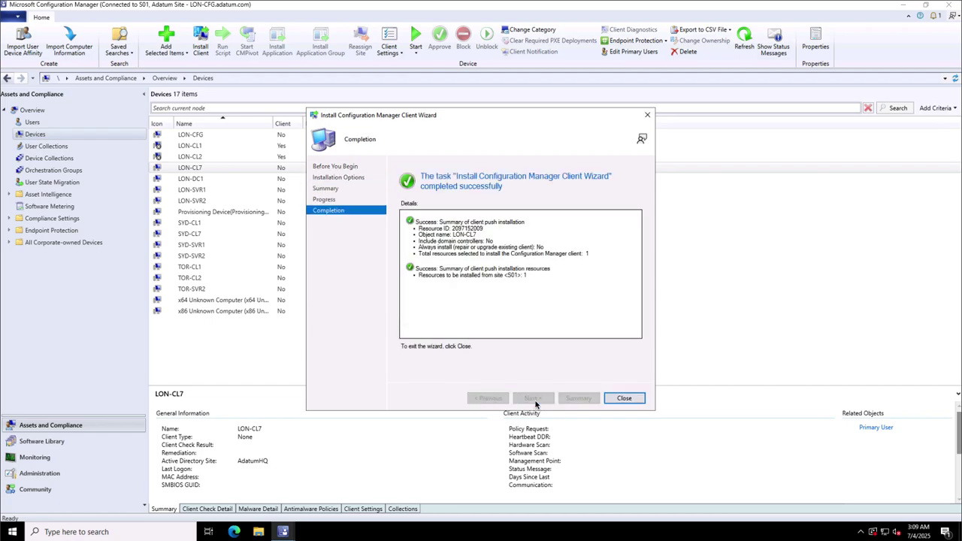
{"action": "left_click", "coordinate": [624, 398]}
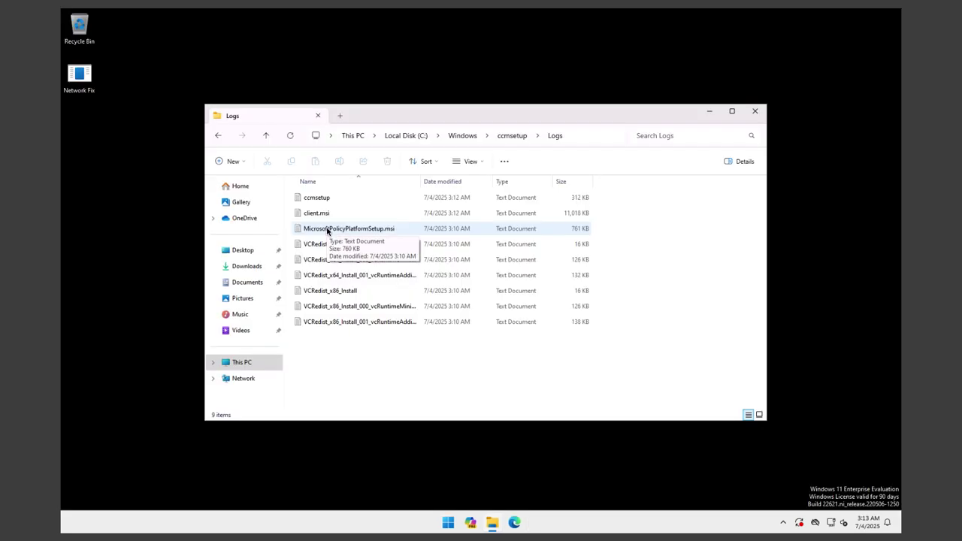
Open the ccmsetup log from the client computer's ccmsetup Logs folder in Notepad and dismiss the autosave tip
{"action": "left_click", "coordinate": [329, 200]}
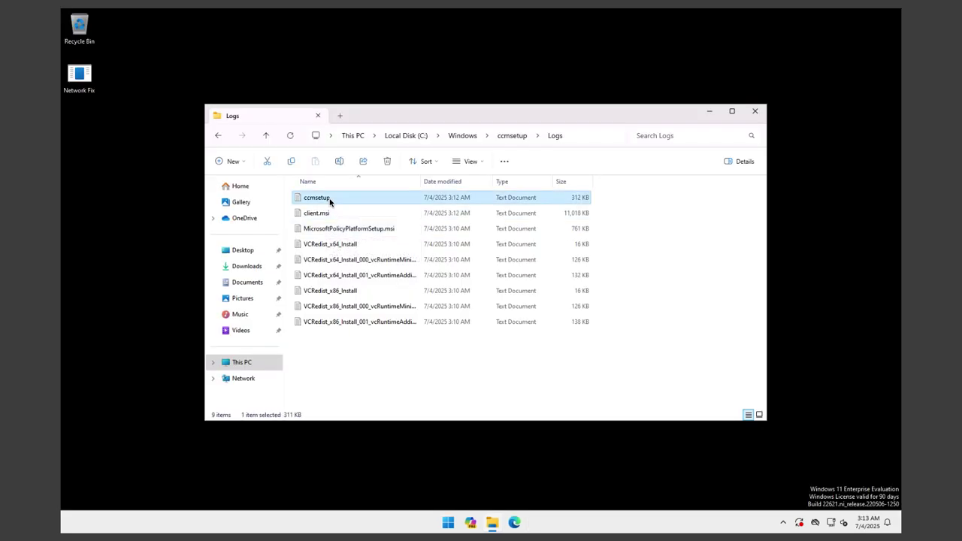
{"action": "right_click", "coordinate": [329, 201]}
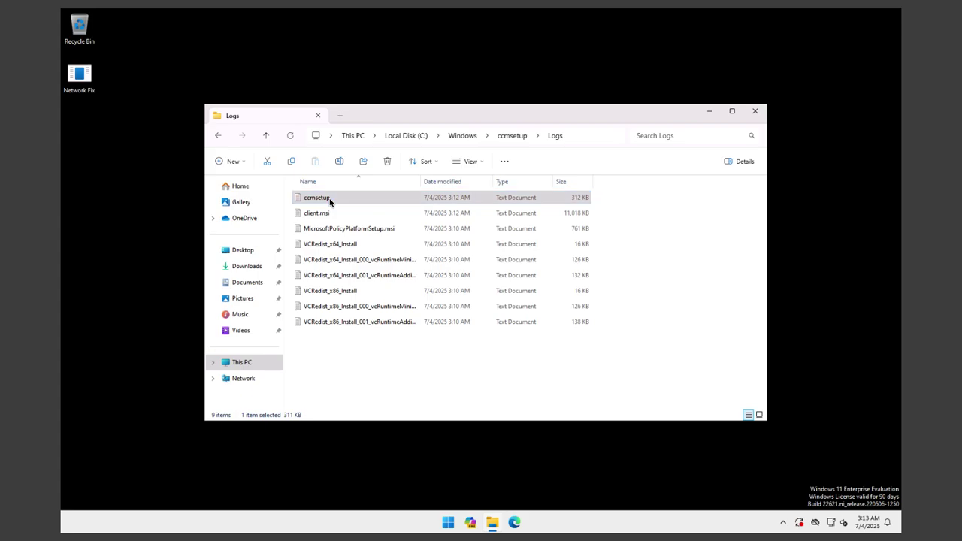
{"action": "left_click", "coordinate": [357, 233]}
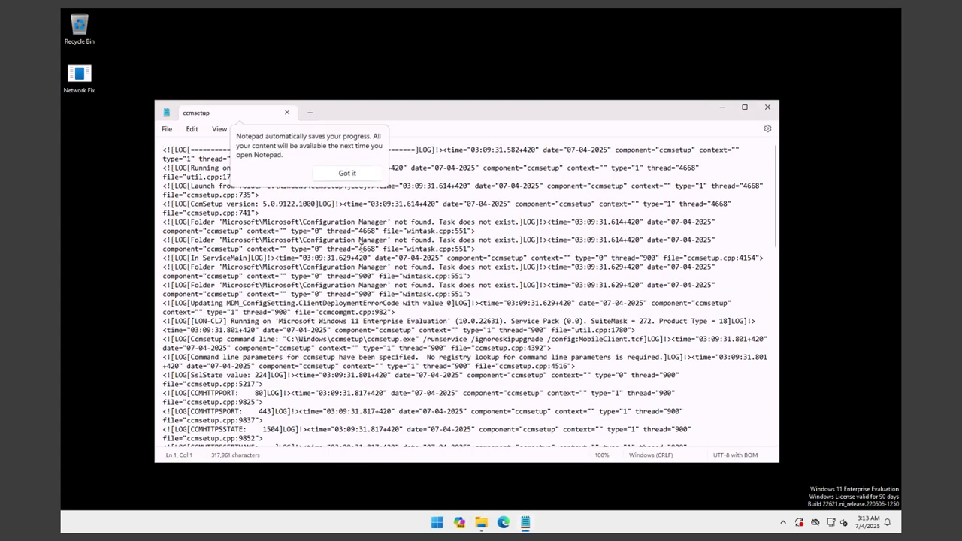
{"action": "left_click", "coordinate": [382, 292]}
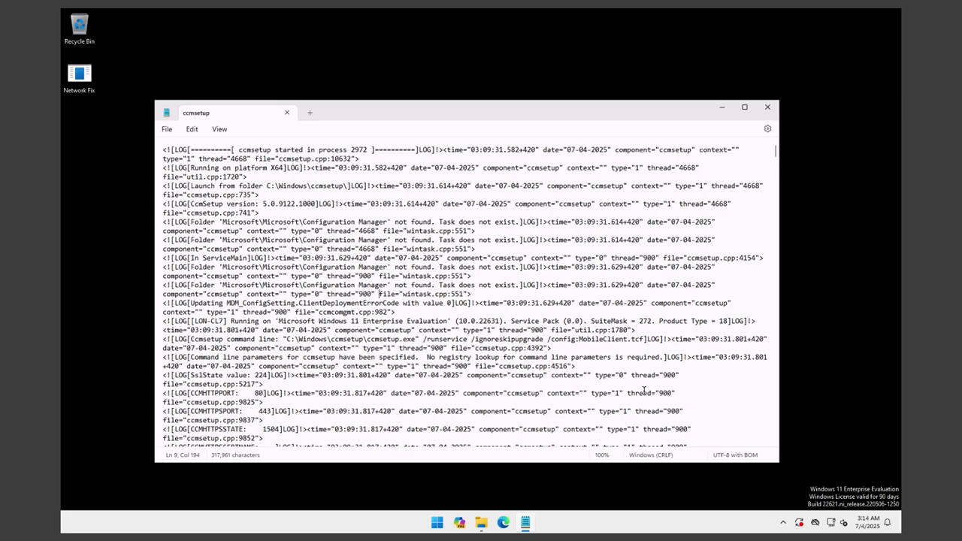
Search the ccmsetup log for "SmsClientInstallSucceeded"
{"action": "left_click", "coordinate": [192, 131]}
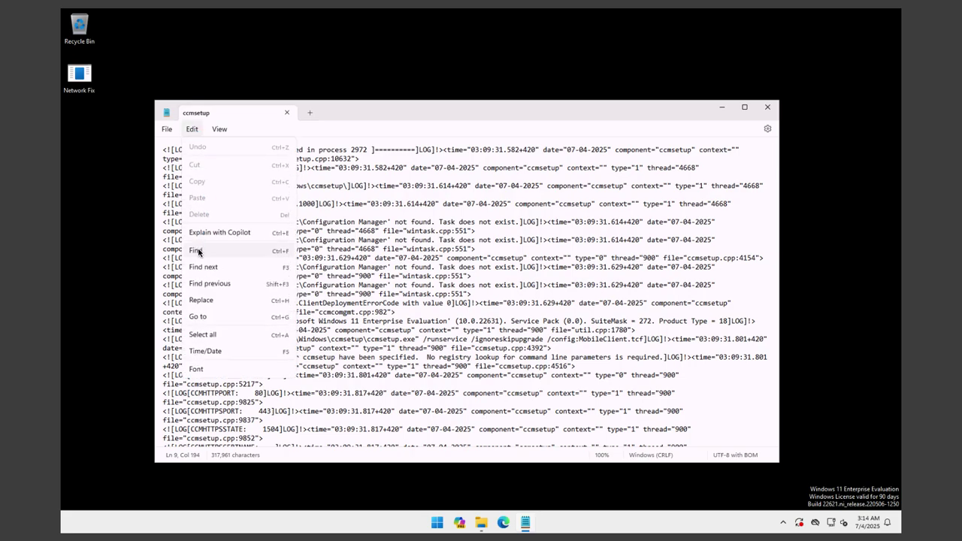
{"action": "left_click", "coordinate": [197, 251]}
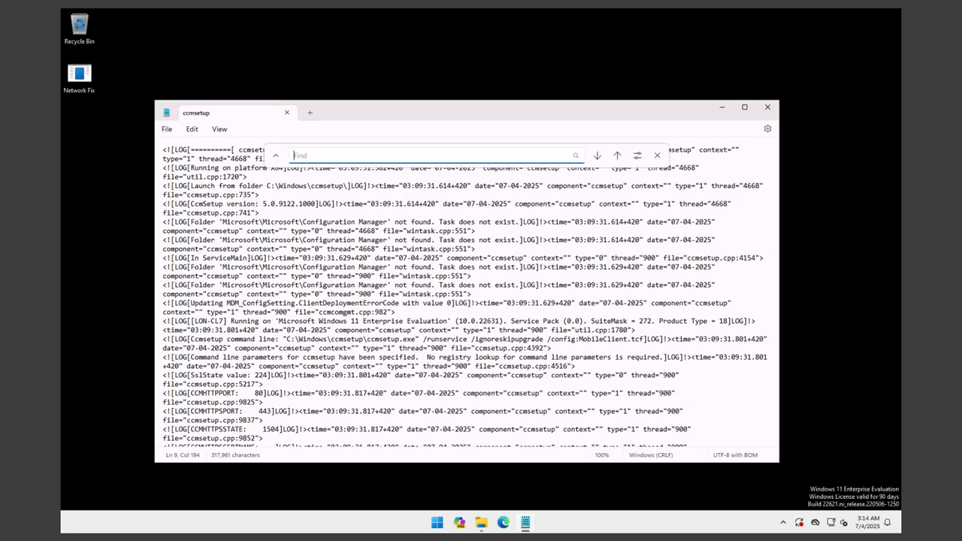
{"action": "type", "text": "SmsClientInstallSucceeded"}
{"action": "left_click", "coordinate": [576, 156]}
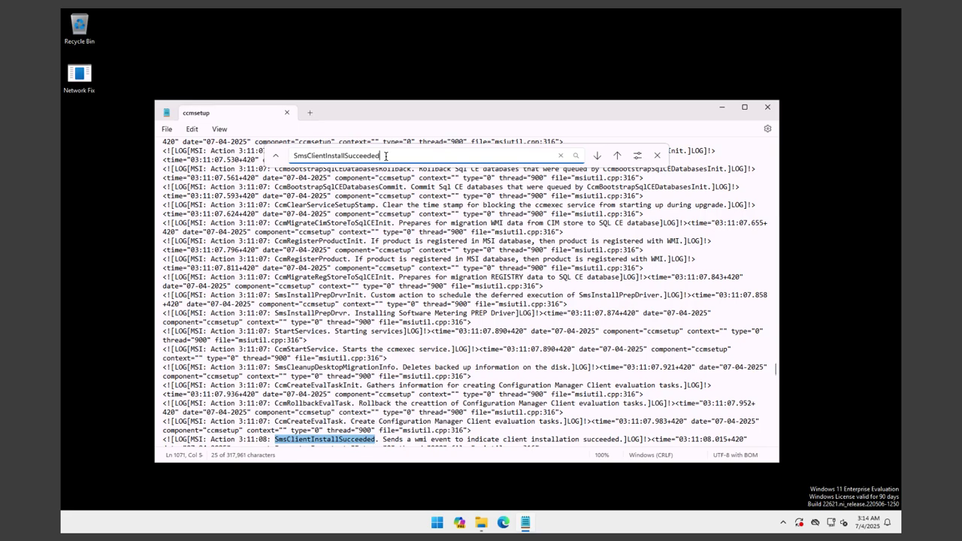
Replace the search term with "Installing" and find its next occurrences in the ccmsetup log
{"action": "key", "text": "BackSpace"}
{"action": "key", "text": "BackSpace"}
{"action": "key", "text": "BackSpace"}
{"action": "key", "text": "BackSpace"}
{"action": "key", "text": "BackSpace"}
{"action": "key", "text": "BackSpace"}
{"action": "key", "text": "BackSpace"}
{"action": "key", "text": "BackSpace"}
{"action": "key", "text": "BackSpace"}
{"action": "key", "text": "BackSpace"}
{"action": "key", "text": "BackSpace"}
{"action": "key", "text": "BackSpace"}
{"action": "key", "text": "BackSpace"}
{"action": "key", "text": "BackSpace"}
{"action": "key", "text": "BackSpace"}
{"action": "key", "text": "BackSpace"}
{"action": "key", "text": "BackSpace"}
{"action": "key", "text": "BackSpace"}
{"action": "key", "text": "BackSpace"}
{"action": "key", "text": "BackSpace"}
{"action": "key", "text": "BackSpace"}
{"action": "key", "text": "BackSpace"}
{"action": "key", "text": "BackSpace"}
{"action": "key", "text": "BackSpace"}
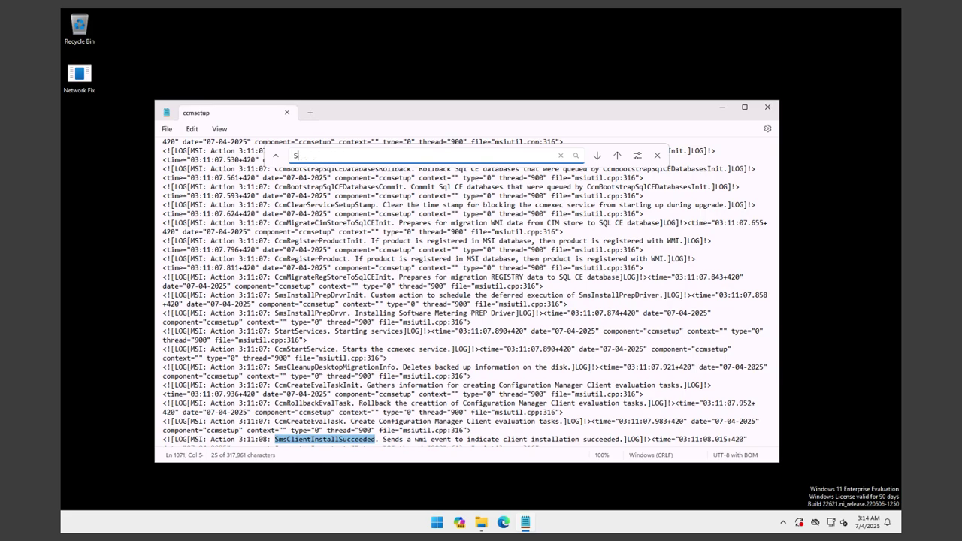
{"action": "key", "text": "BackSpace"}
{"action": "type", "text": "Installing"}
{"action": "left_click", "coordinate": [576, 157]}
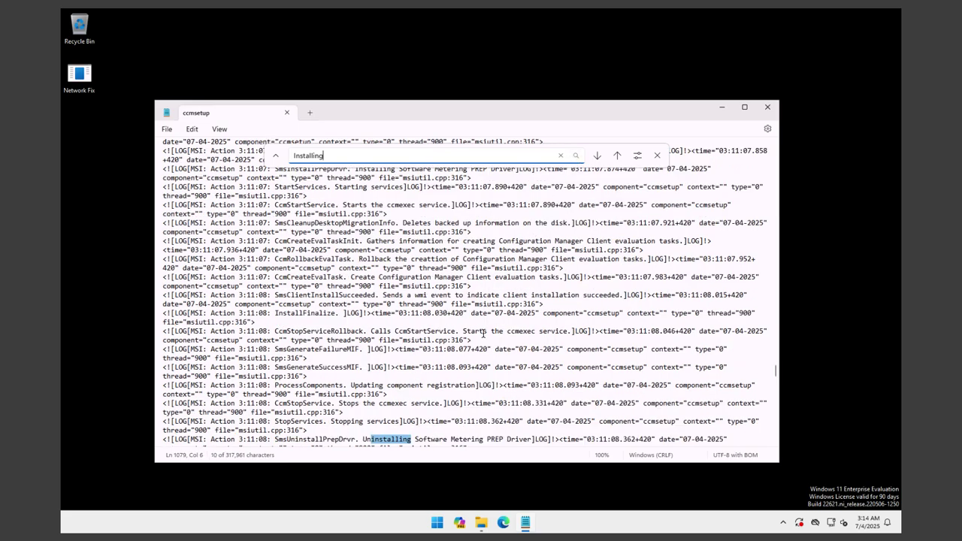
{"action": "left_click", "coordinate": [597, 156]}
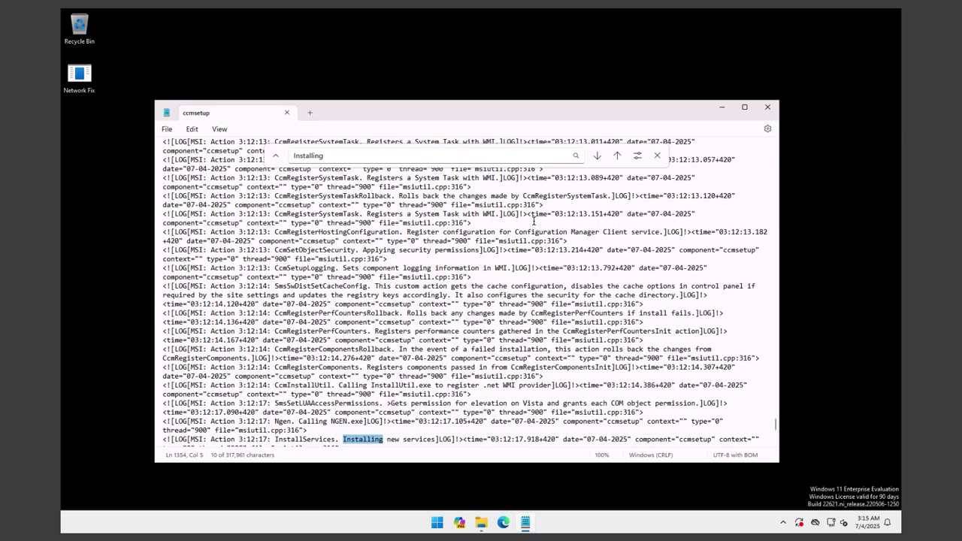
Search the ccmsetup log for "Fallback" and step through the following matches
{"action": "double_click", "coordinate": [311, 155]}
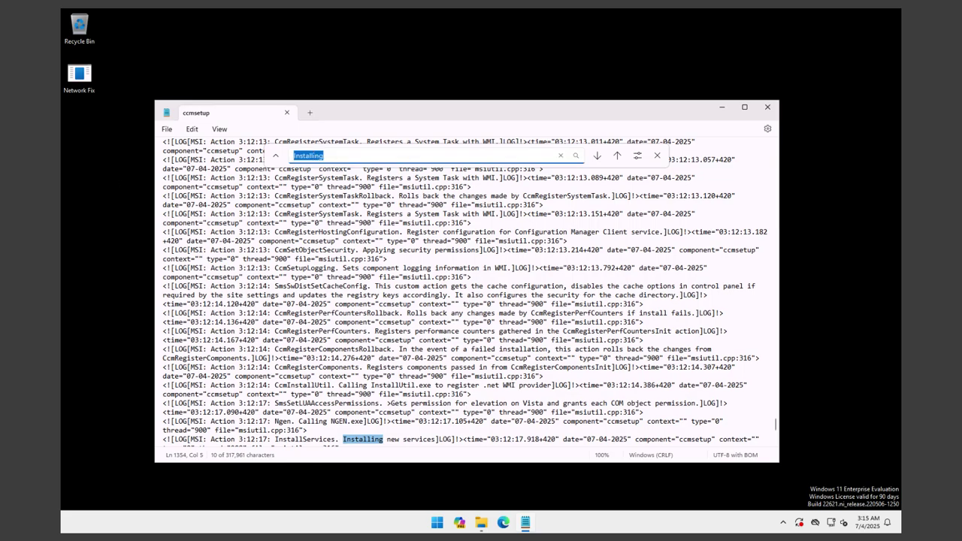
{"action": "type", "text": "Fallback"}
{"action": "left_click", "coordinate": [577, 158]}
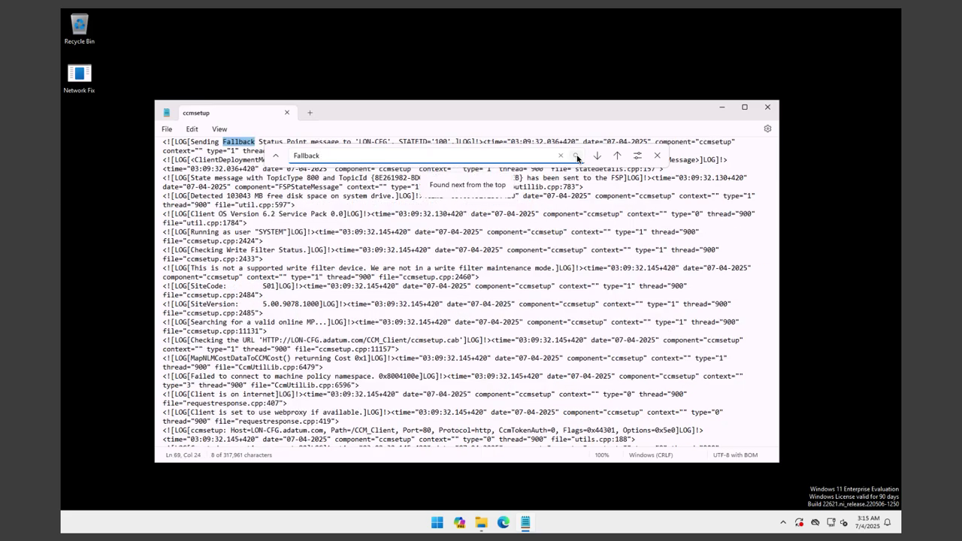
{"action": "left_click", "coordinate": [597, 157]}
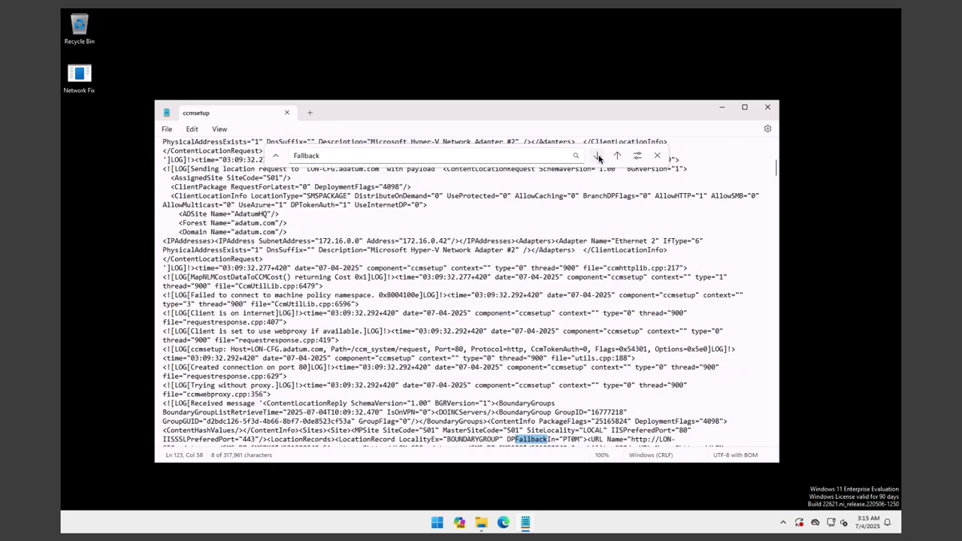
{"action": "key", "text": "Return"}
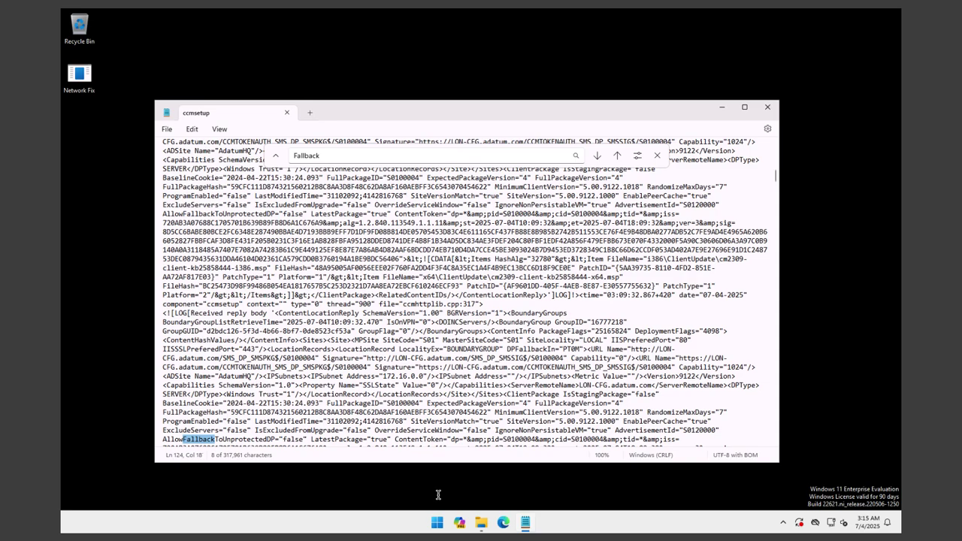
Open the Configuration Manager client properties from the System and Security category of Control Panel
{"action": "left_click", "coordinate": [436, 523]}
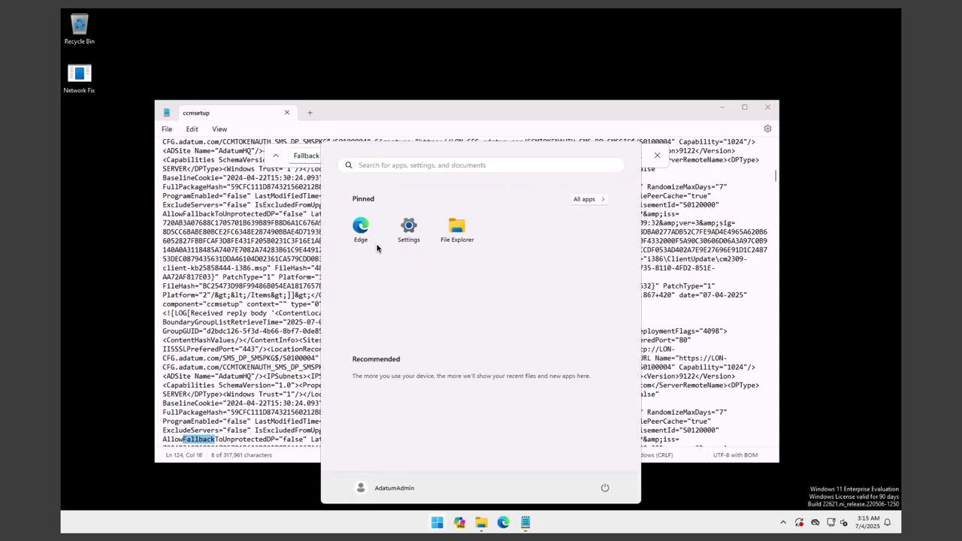
{"action": "left_click", "coordinate": [416, 166]}
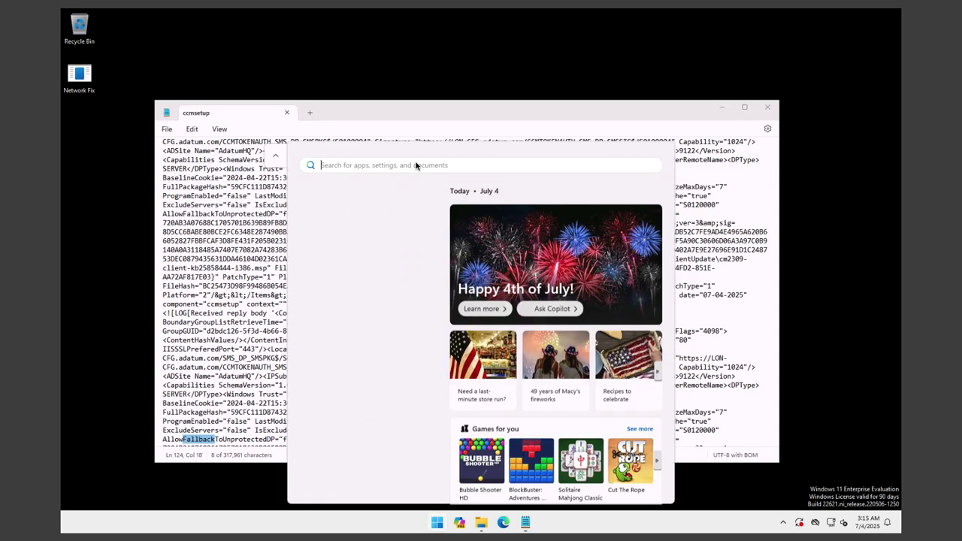
{"action": "type", "text": "contr"}
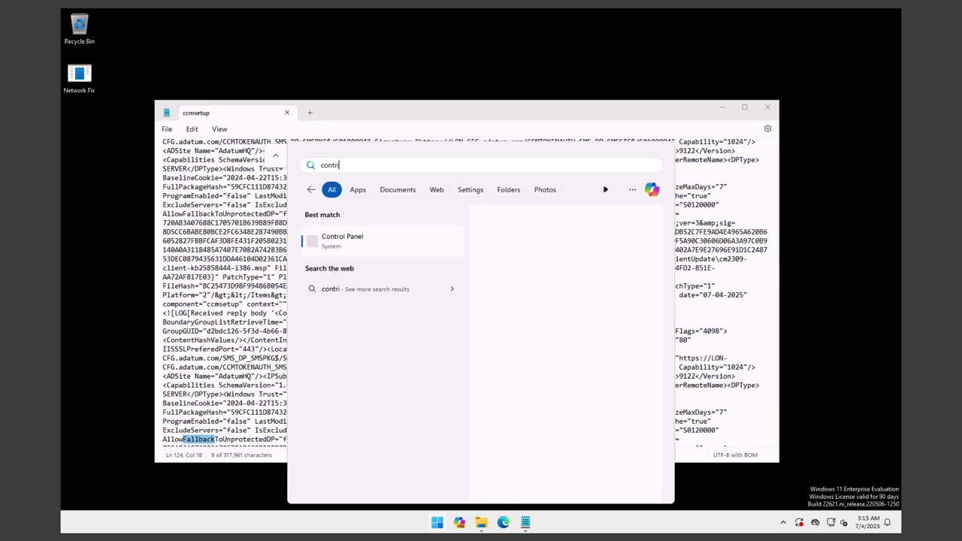
{"action": "key", "text": "BackSpace"}
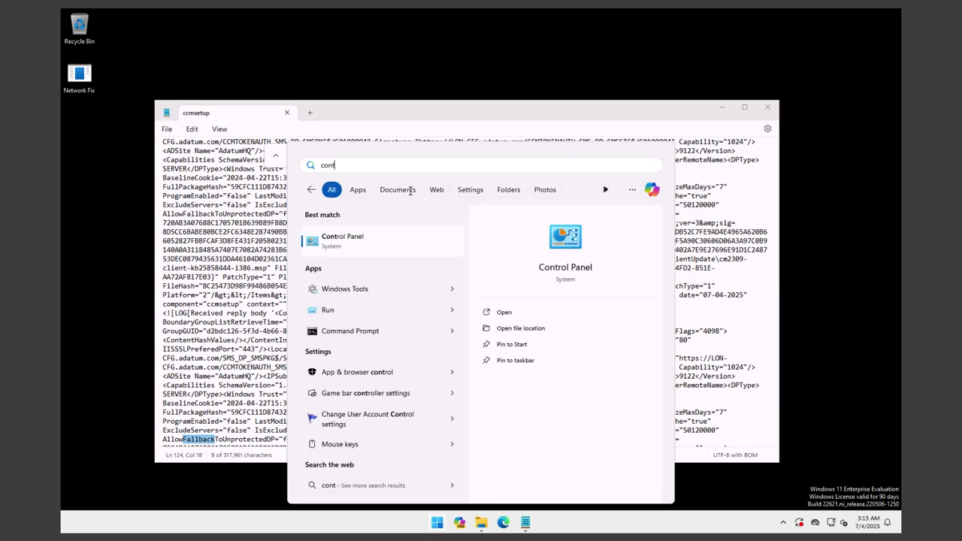
{"action": "left_click", "coordinate": [381, 243]}
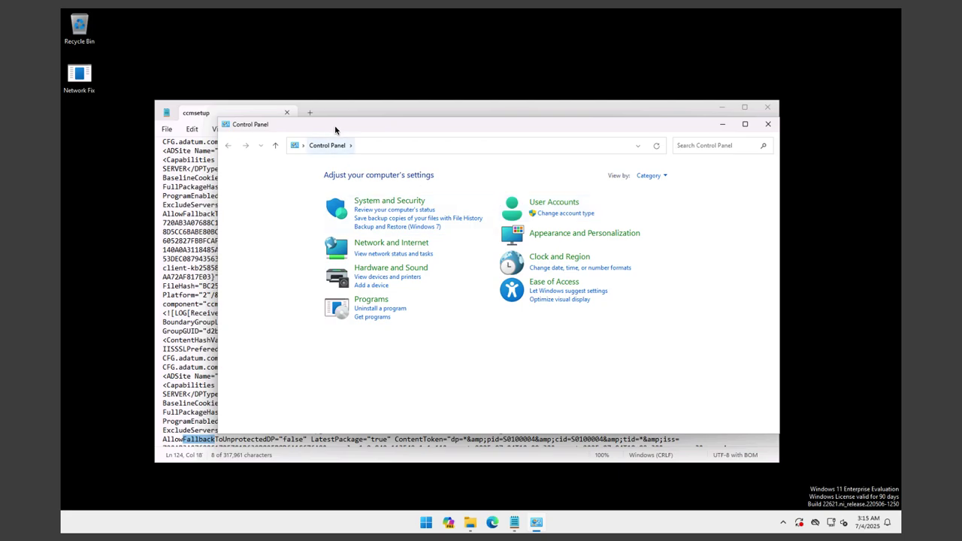
{"action": "double_click", "coordinate": [335, 118]}
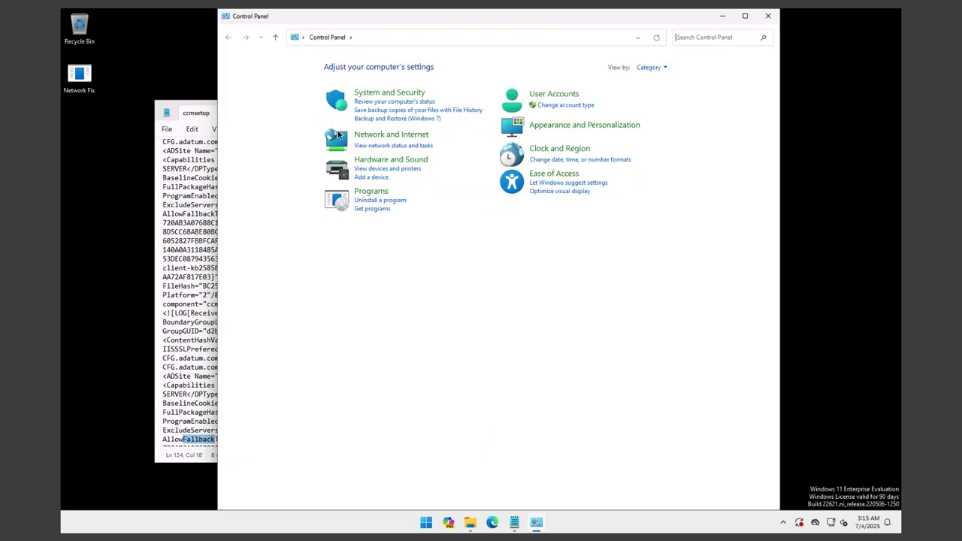
{"action": "left_click", "coordinate": [394, 94]}
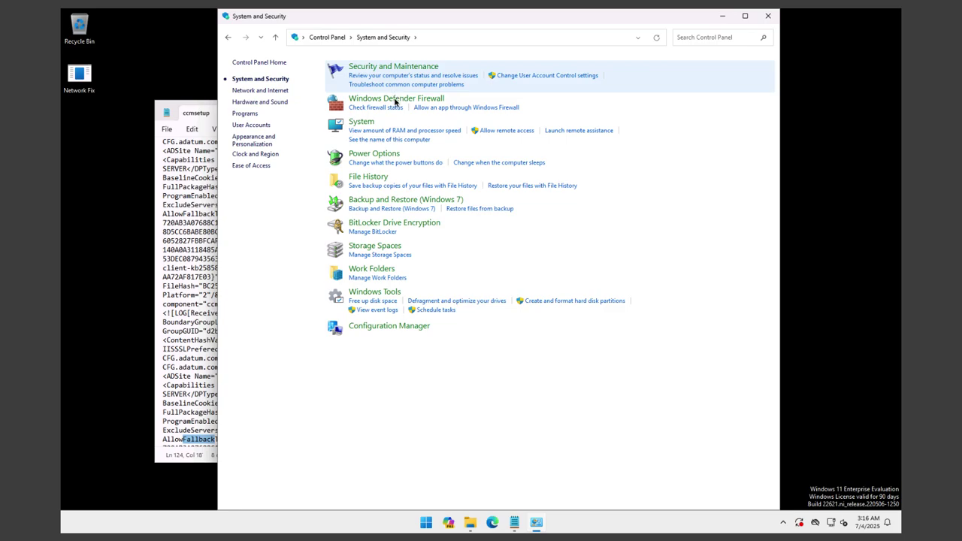
{"action": "left_click", "coordinate": [394, 330]}
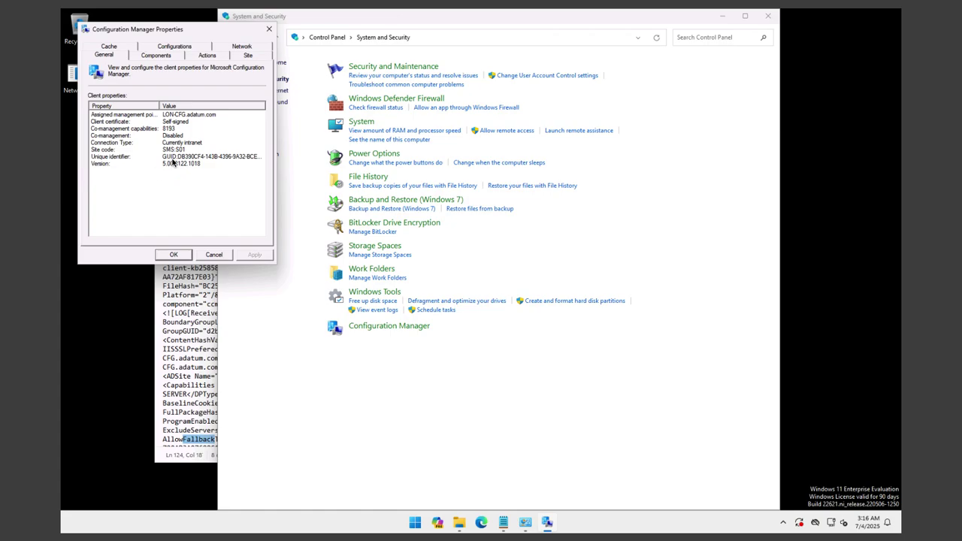
Review the client's components, actions, site, network, configurations and cache settings, and return to its general properties
{"action": "left_click", "coordinate": [150, 57]}
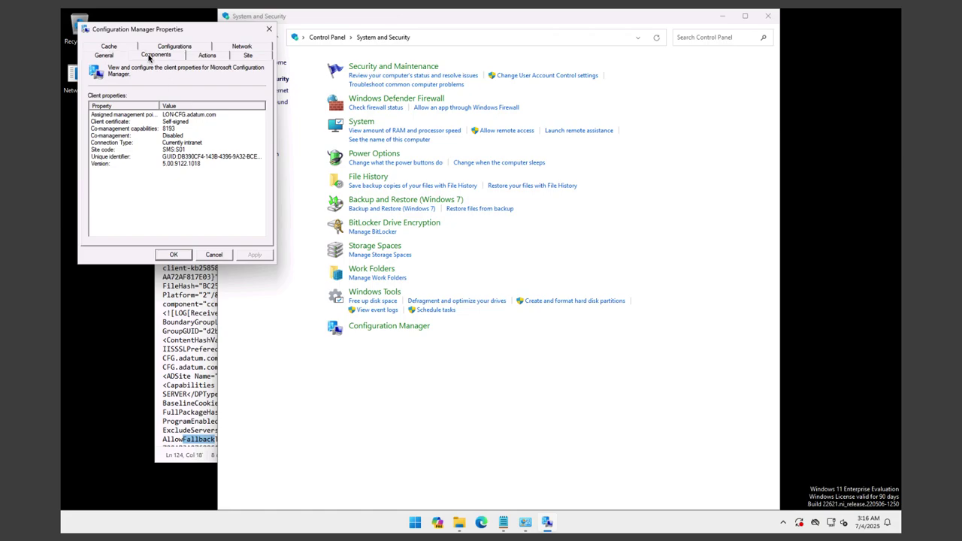
{"action": "left_click", "coordinate": [204, 57]}
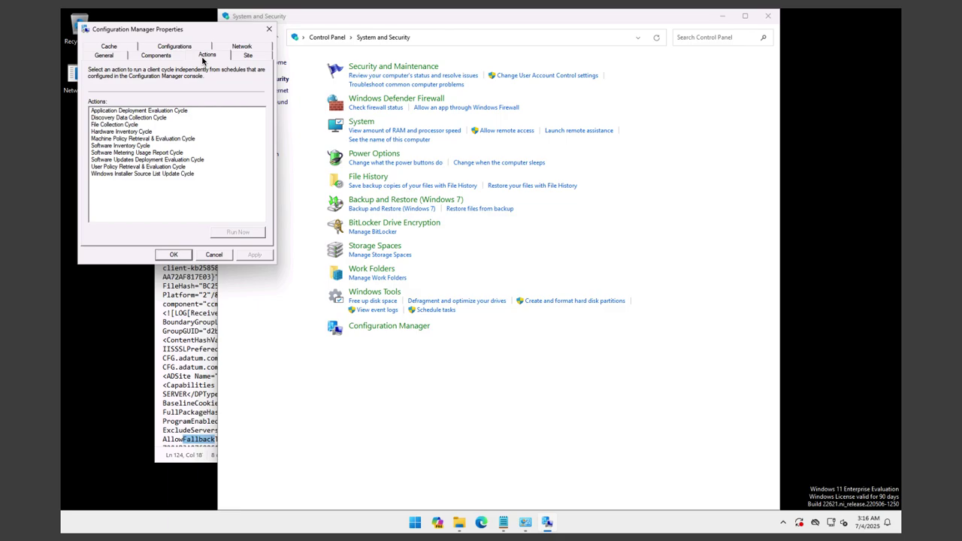
{"action": "left_click", "coordinate": [248, 57]}
{"action": "left_click", "coordinate": [240, 47]}
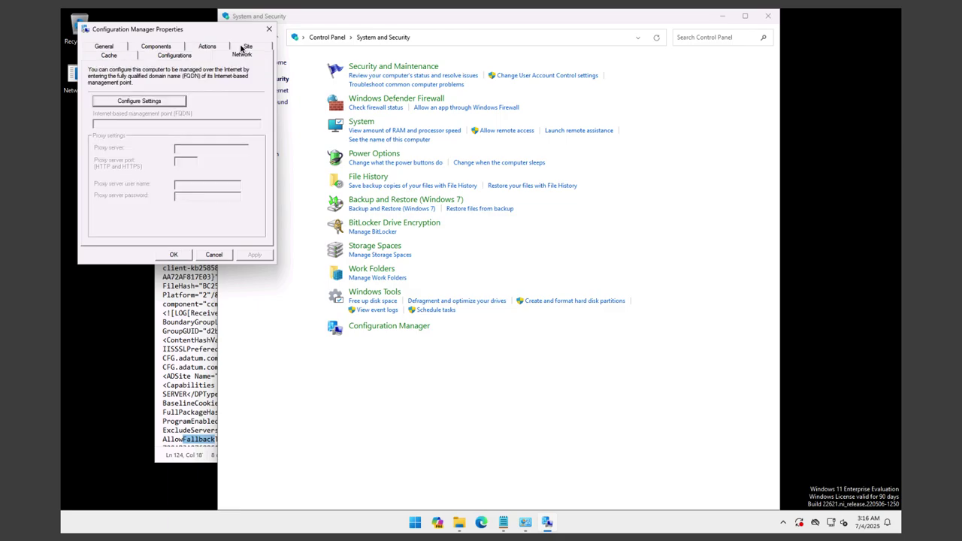
{"action": "left_click", "coordinate": [176, 57]}
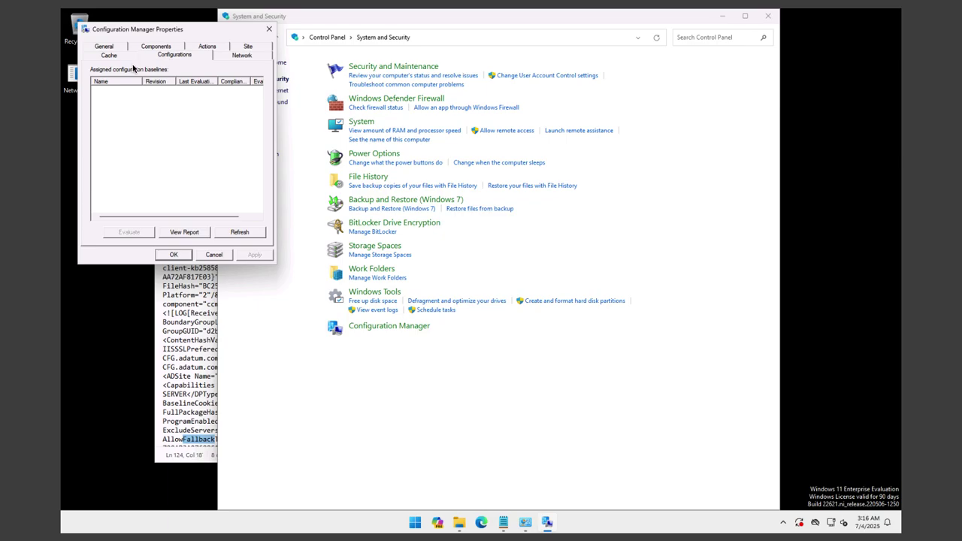
{"action": "left_click", "coordinate": [110, 57]}
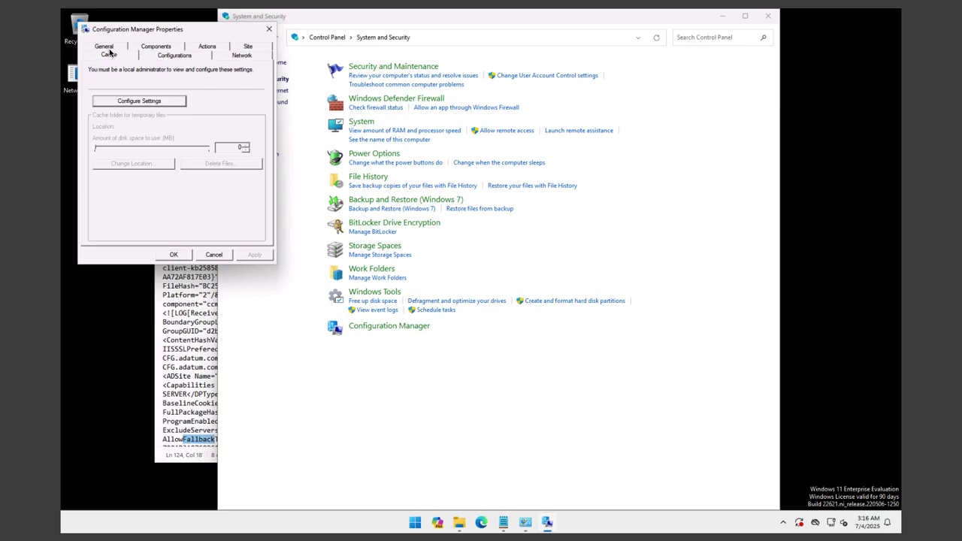
{"action": "left_click", "coordinate": [108, 48]}
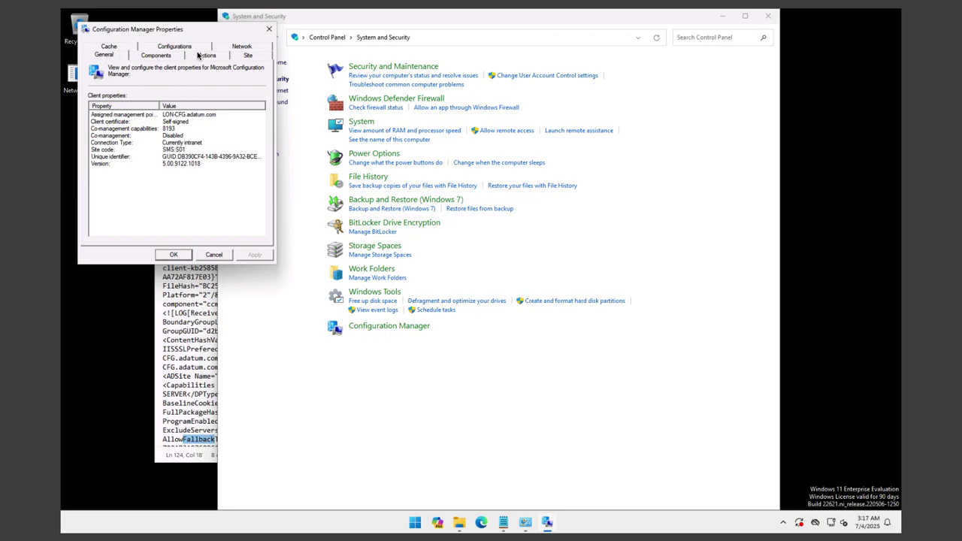
Examine the installation status of the client components, including CCM Notification Agent, Hardware Inventory Agent and Software Metering Agent
{"action": "left_click", "coordinate": [163, 57]}
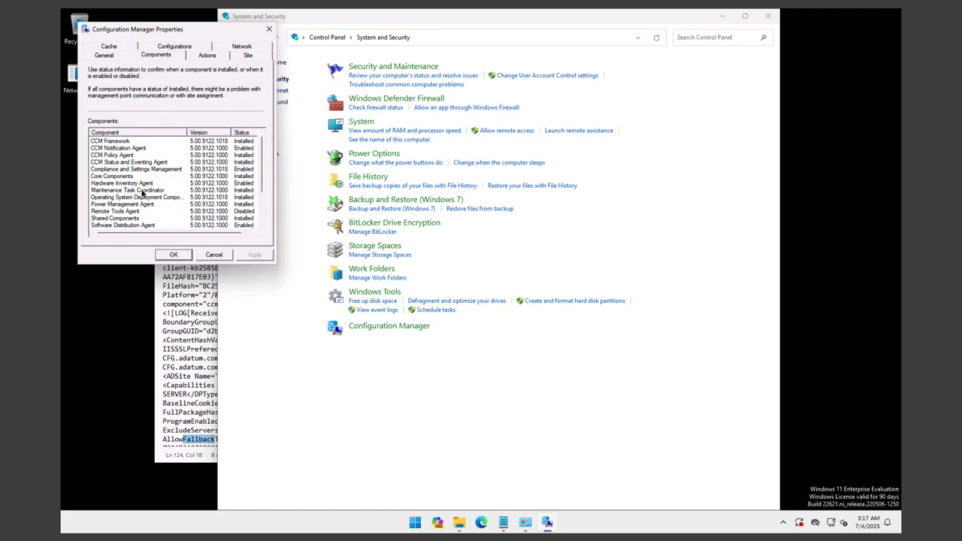
{"action": "left_click", "coordinate": [117, 142]}
{"action": "left_click", "coordinate": [116, 150]}
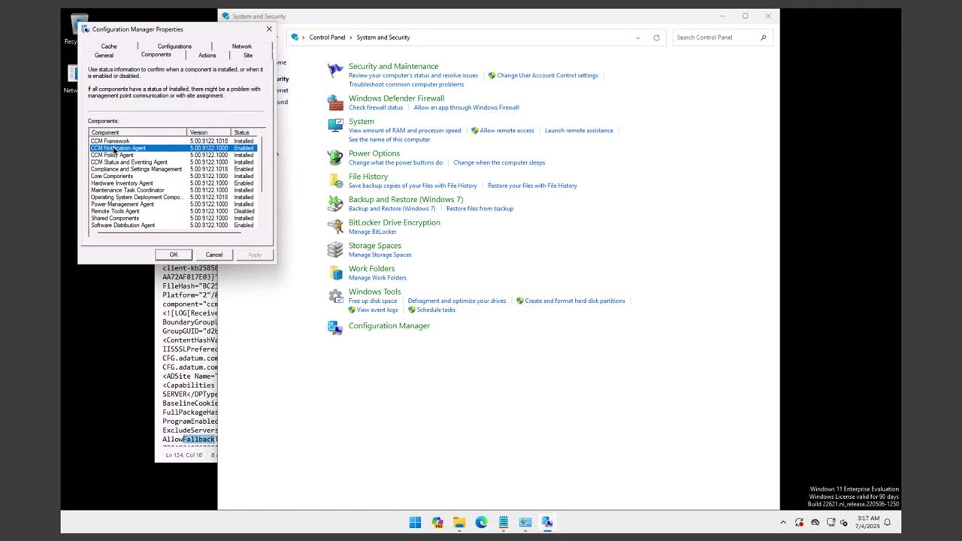
{"action": "left_click", "coordinate": [110, 185]}
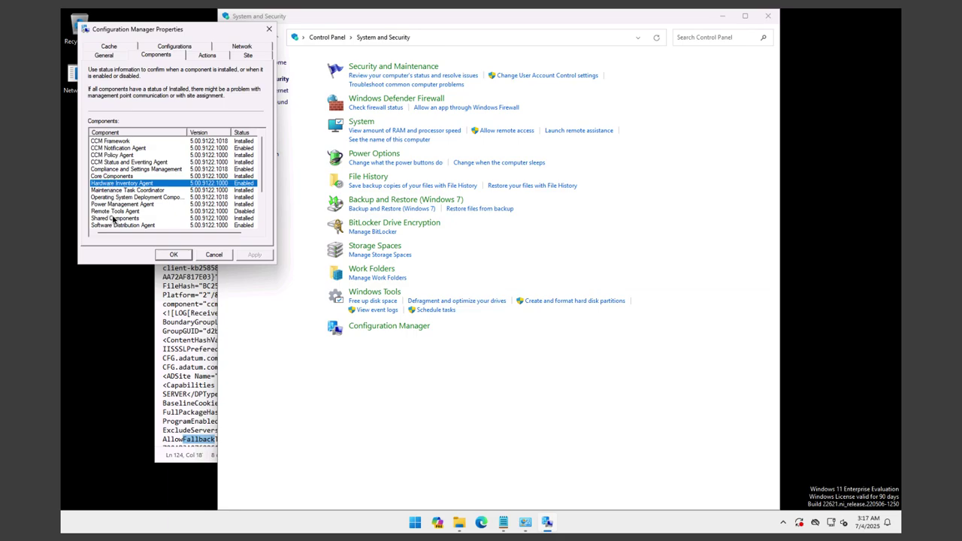
{"action": "scroll", "coordinate": [113, 218], "scroll_direction": "down", "scroll_amount": 2}
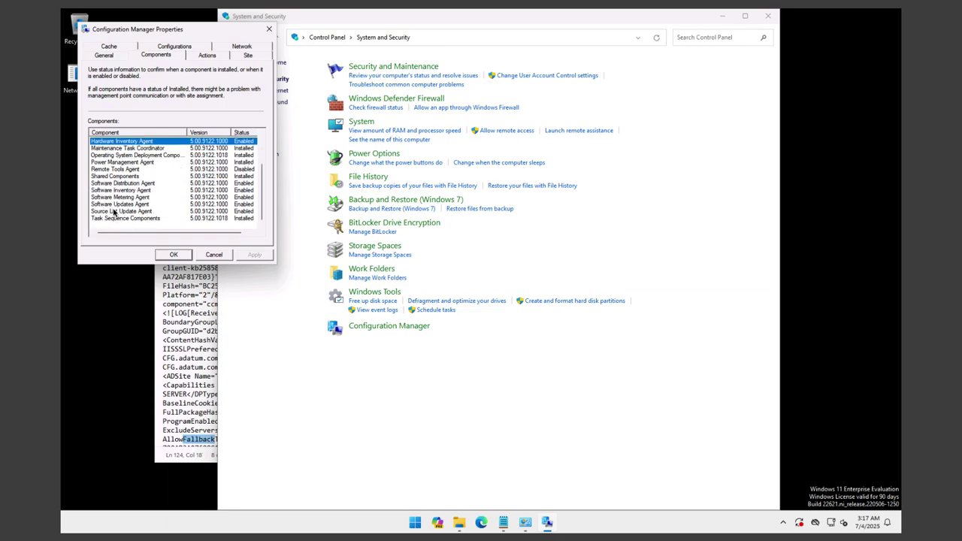
{"action": "left_click", "coordinate": [117, 198]}
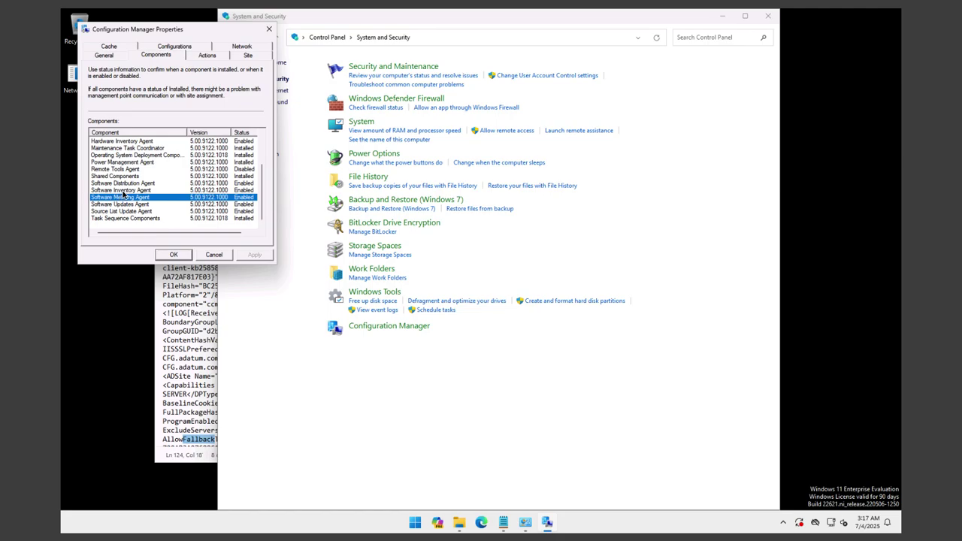
{"action": "scroll", "coordinate": [132, 176], "scroll_direction": "up", "scroll_amount": 1}
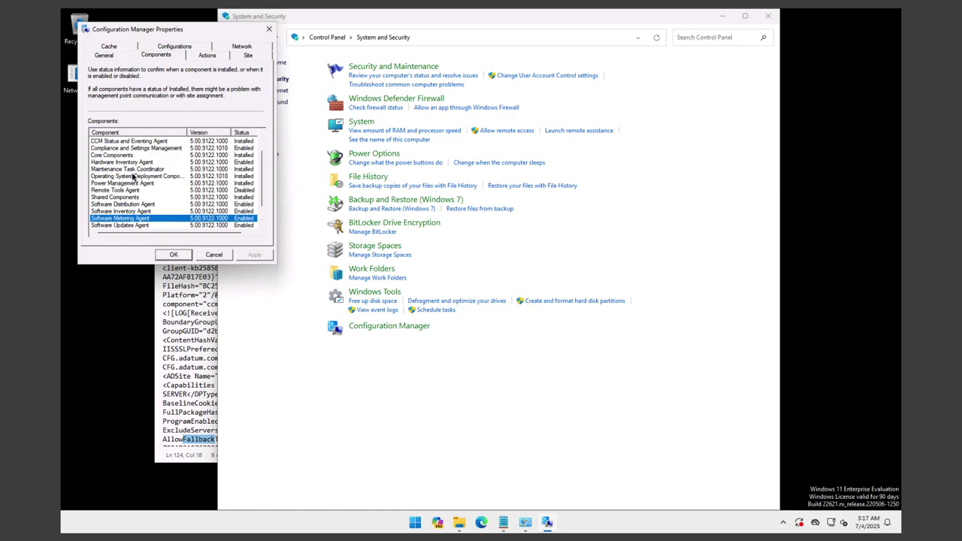
{"action": "scroll", "coordinate": [132, 176], "scroll_direction": "up", "scroll_amount": 1}
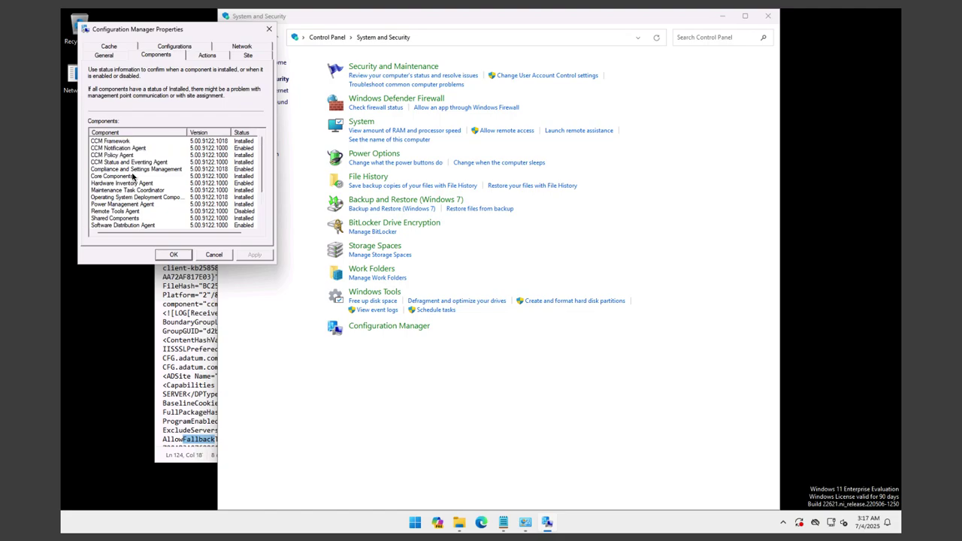
Close the client properties, Control Panel, the ccmsetup log and the Logs folder
{"action": "left_click", "coordinate": [168, 255]}
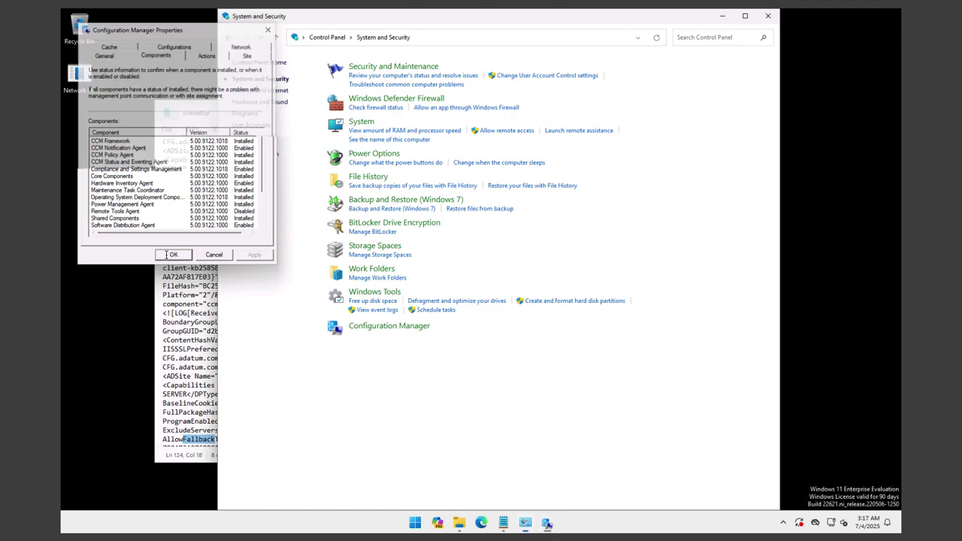
{"action": "left_click", "coordinate": [767, 16]}
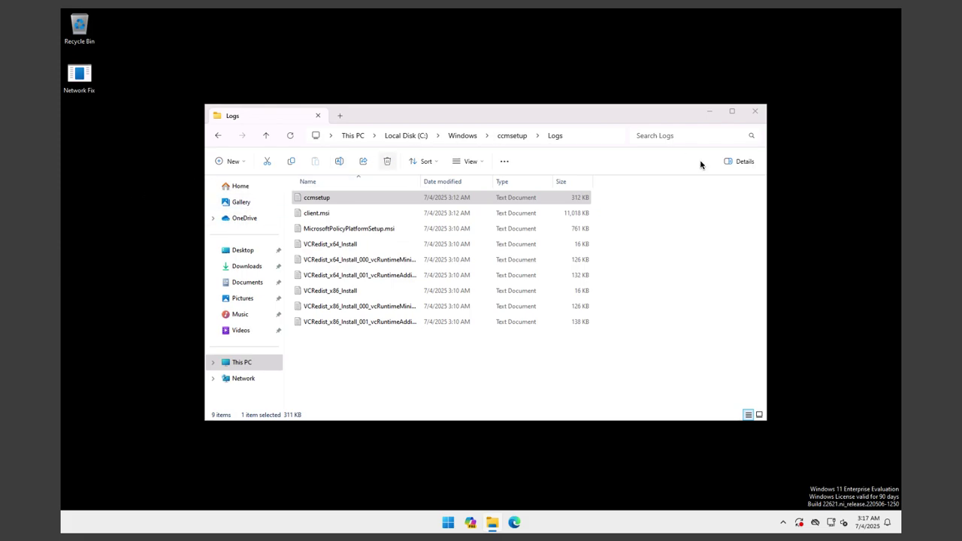
{"action": "left_click", "coordinate": [754, 111]}
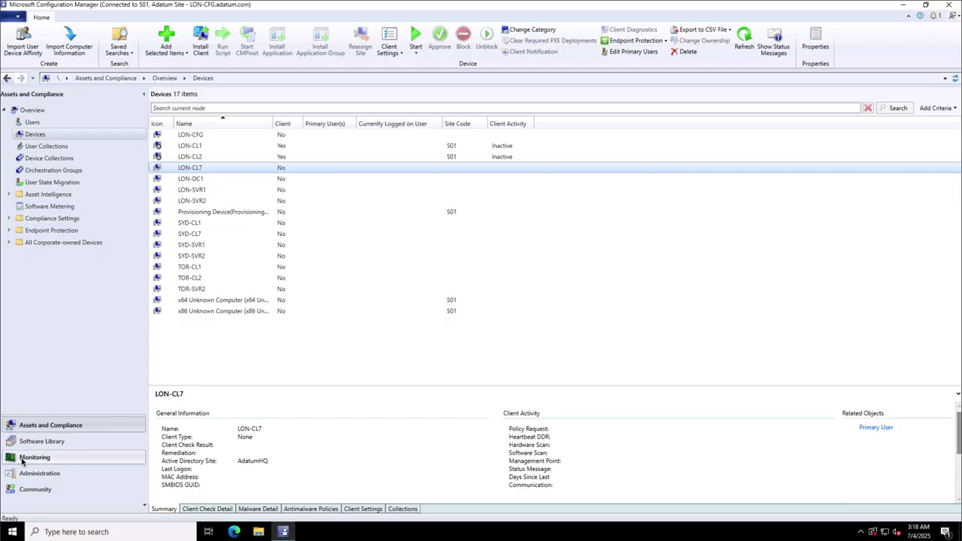
Expand Client Status in the Configuration Manager console's Monitoring workspace and open the Client Status Settings
{"action": "left_click", "coordinate": [22, 461]}
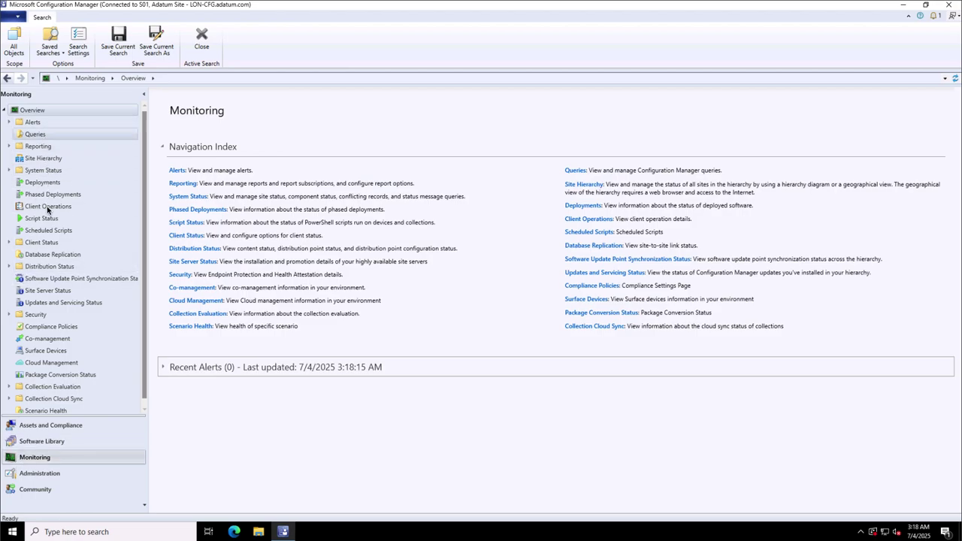
{"action": "left_click", "coordinate": [43, 241]}
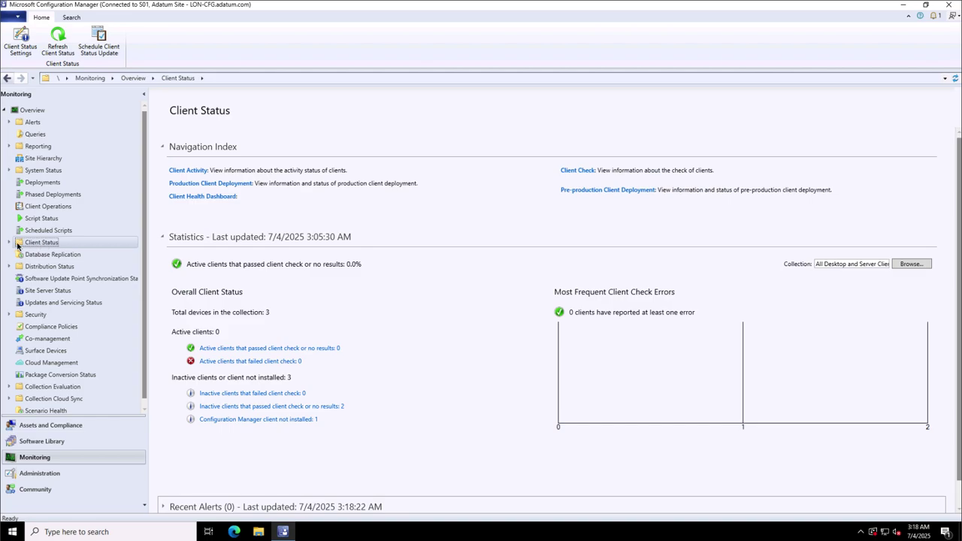
{"action": "left_click", "coordinate": [8, 241]}
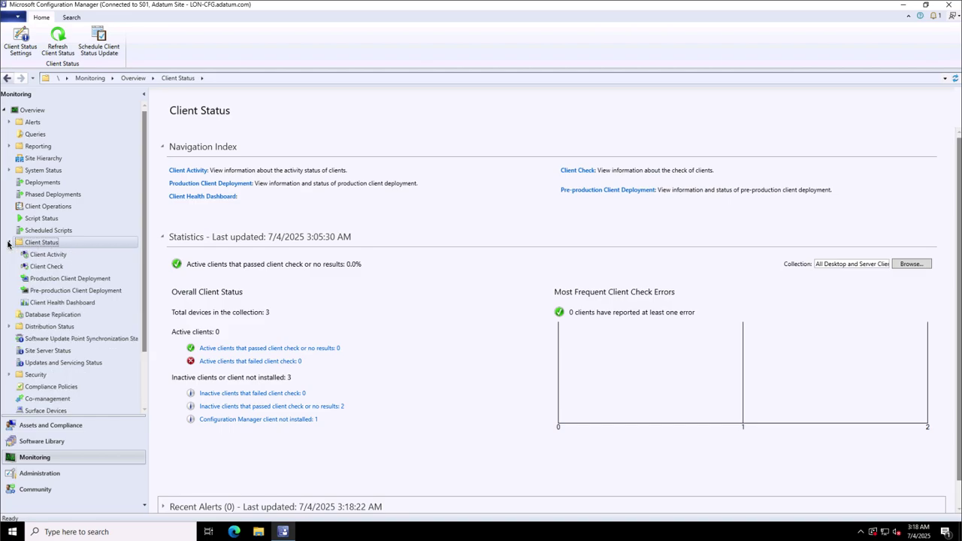
{"action": "right_click", "coordinate": [48, 246]}
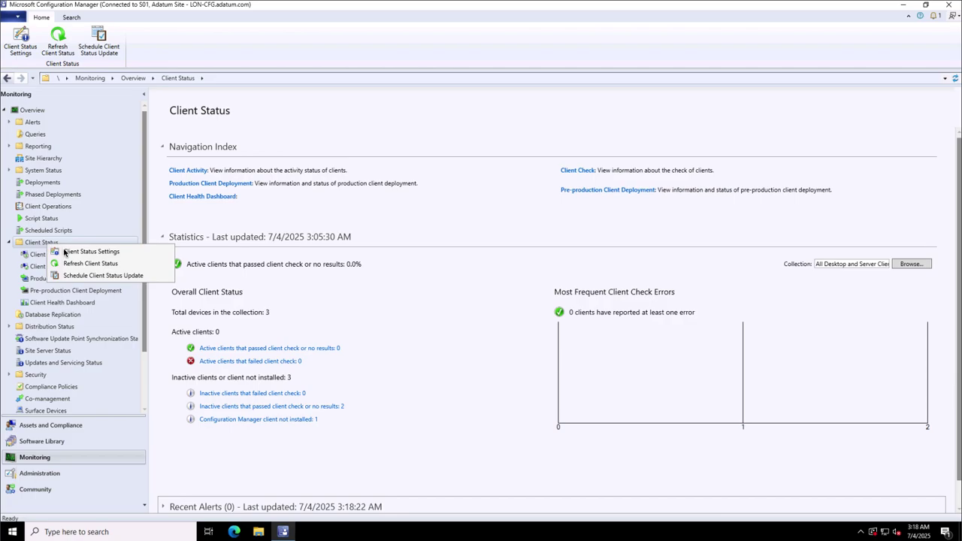
{"action": "left_click", "coordinate": [79, 252]}
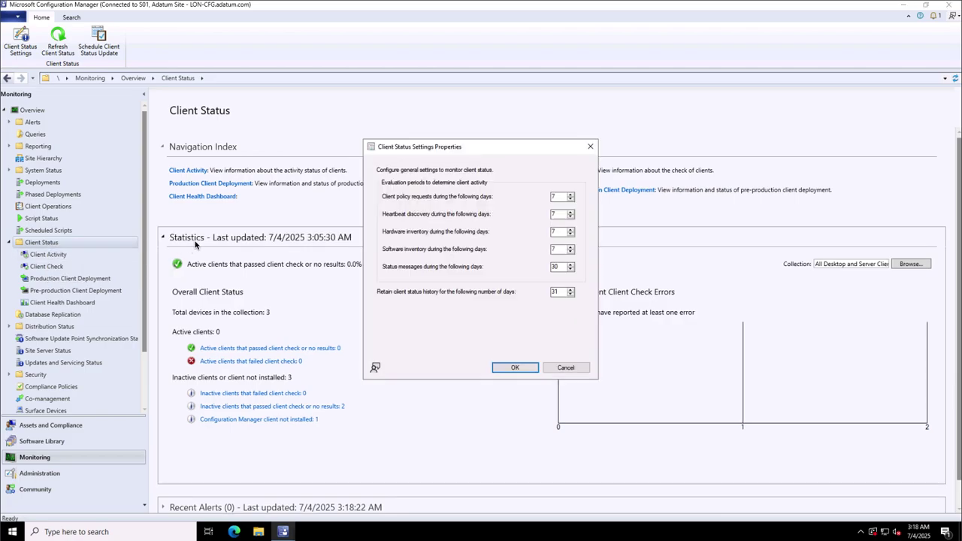
Set the evaluation periods for client policy requests, heartbeat discovery, hardware inventory, software inventory and status messages to 3 days and save the settings
{"action": "double_click", "coordinate": [556, 195]}
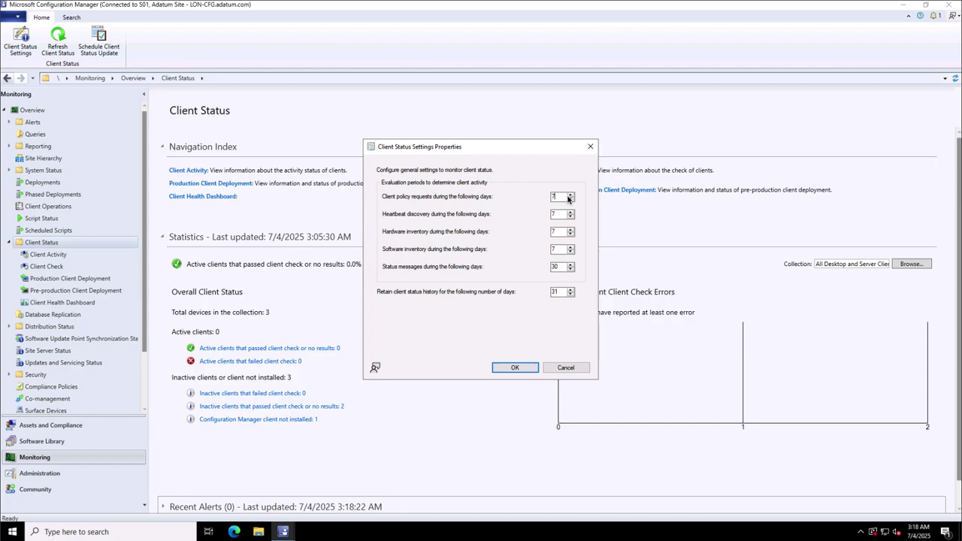
{"action": "type", "text": "3"}
{"action": "double_click", "coordinate": [555, 214]}
{"action": "type", "text": "3"}
{"action": "double_click", "coordinate": [555, 231]}
{"action": "type", "text": "3"}
{"action": "double_click", "coordinate": [559, 248]}
{"action": "type", "text": "3"}
{"action": "double_click", "coordinate": [557, 267]}
{"action": "type", "text": "3"}
{"action": "left_click", "coordinate": [520, 368]}
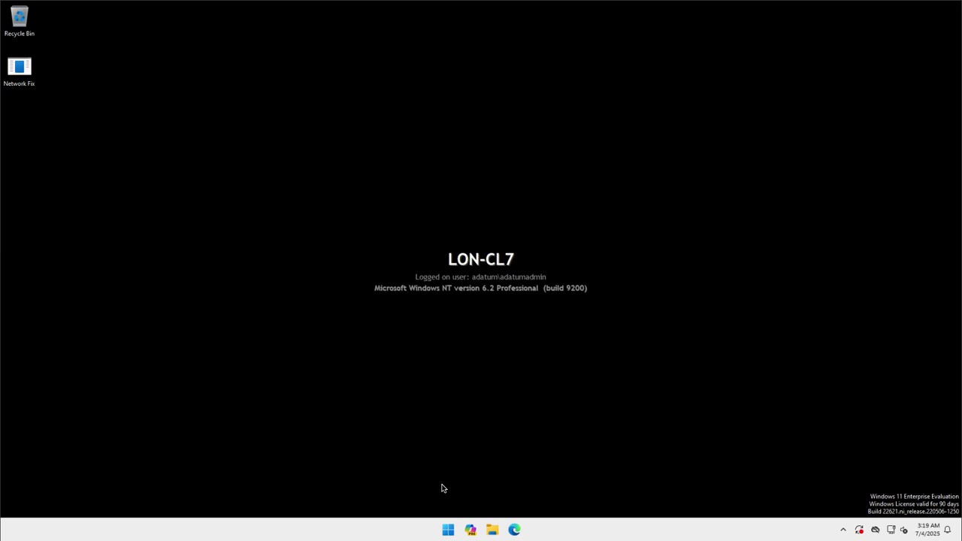
Open Computer Management on LON-CL7 and display the Configuration Manager tasks in the Task Scheduler Library's Microsoft folder
{"action": "right_click", "coordinate": [447, 530]}
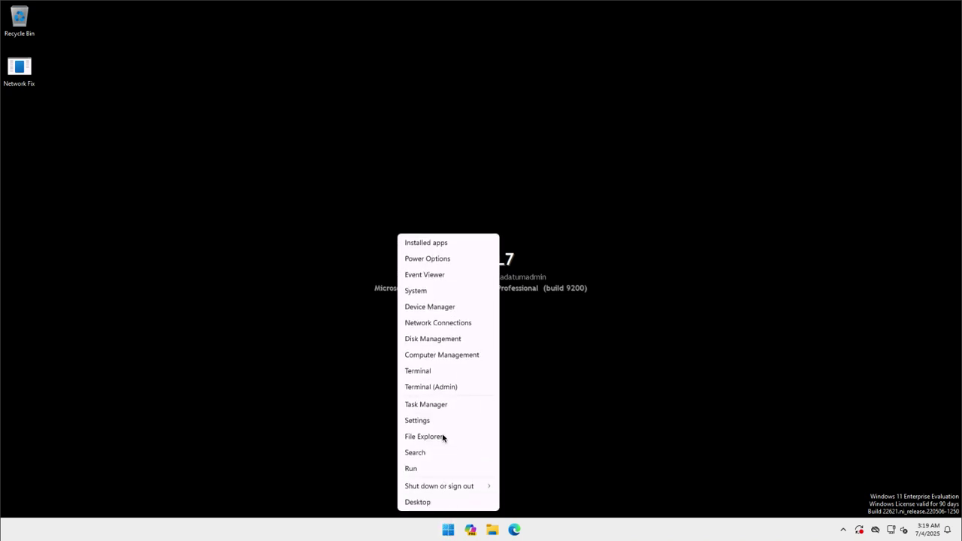
{"action": "left_click", "coordinate": [429, 356]}
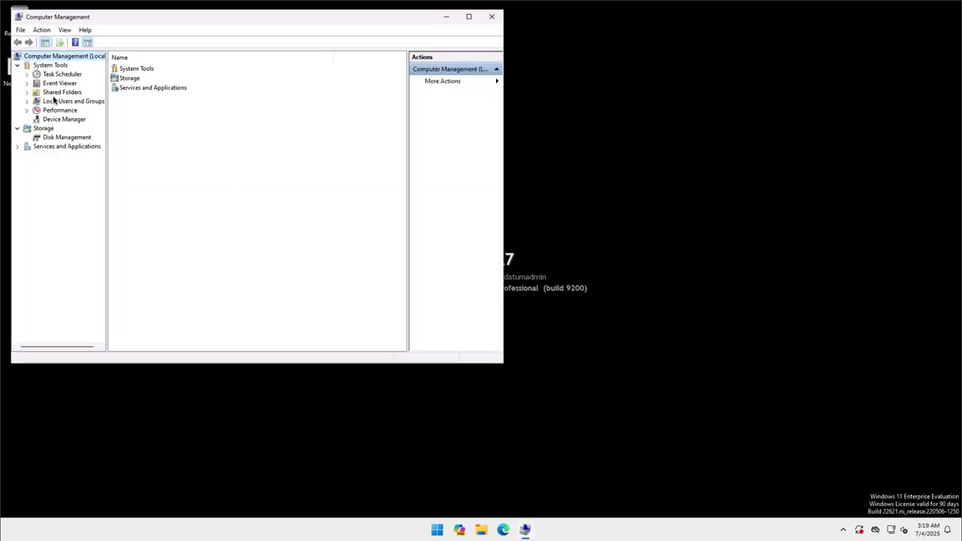
{"action": "left_click", "coordinate": [54, 75]}
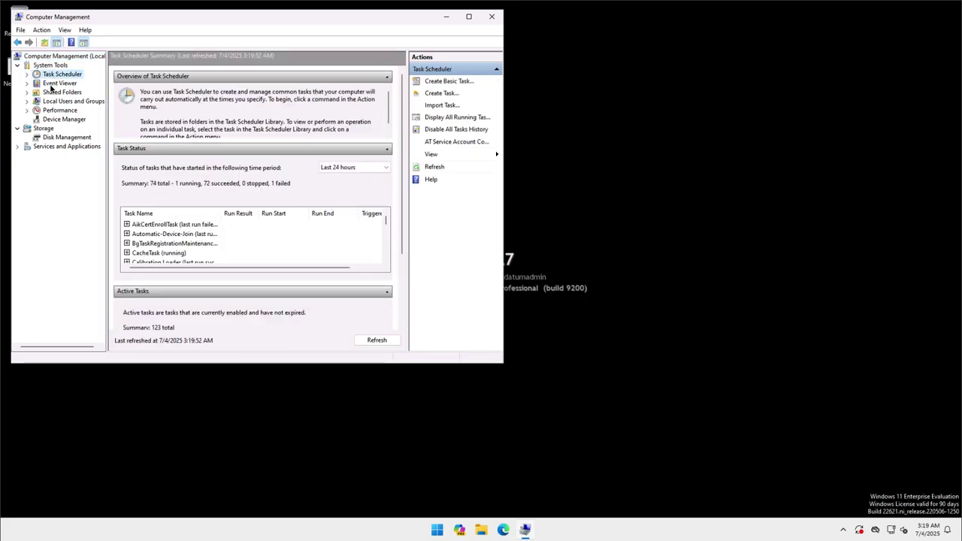
{"action": "left_click", "coordinate": [28, 75]}
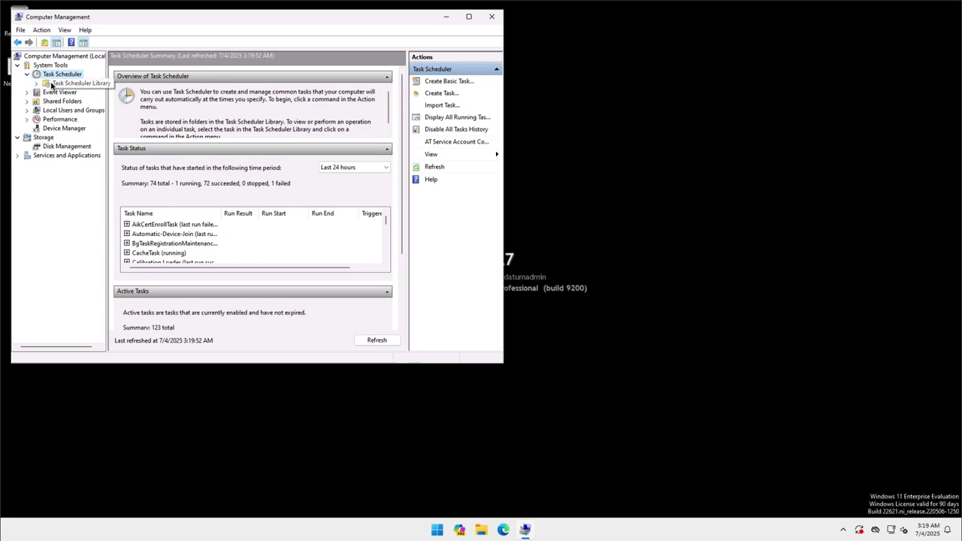
{"action": "double_click", "coordinate": [51, 84]}
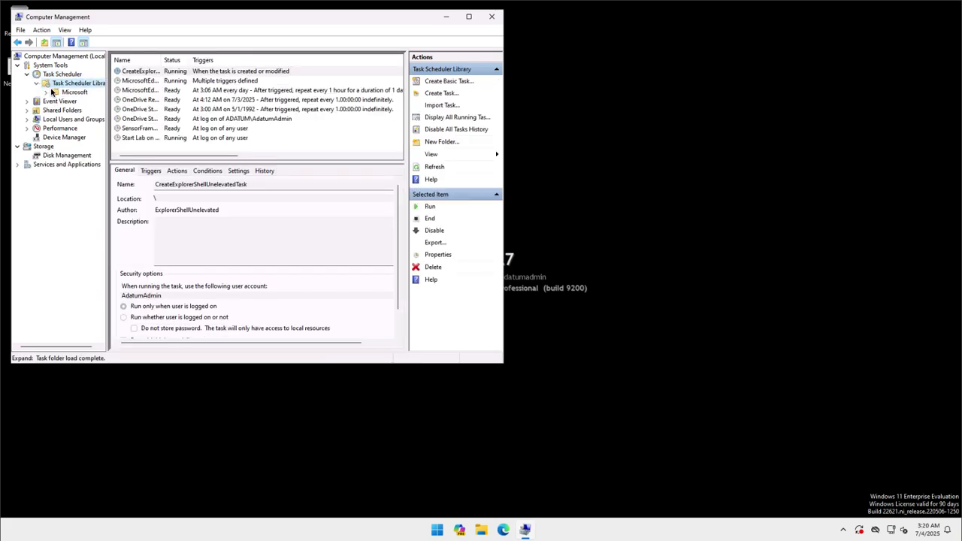
{"action": "left_click", "coordinate": [62, 91]}
{"action": "left_click", "coordinate": [46, 91]}
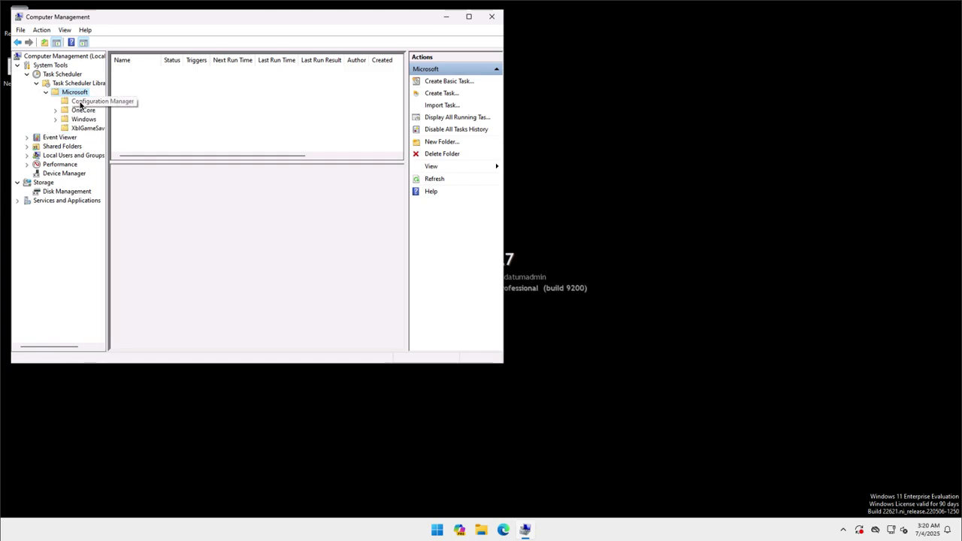
{"action": "left_click", "coordinate": [80, 103]}
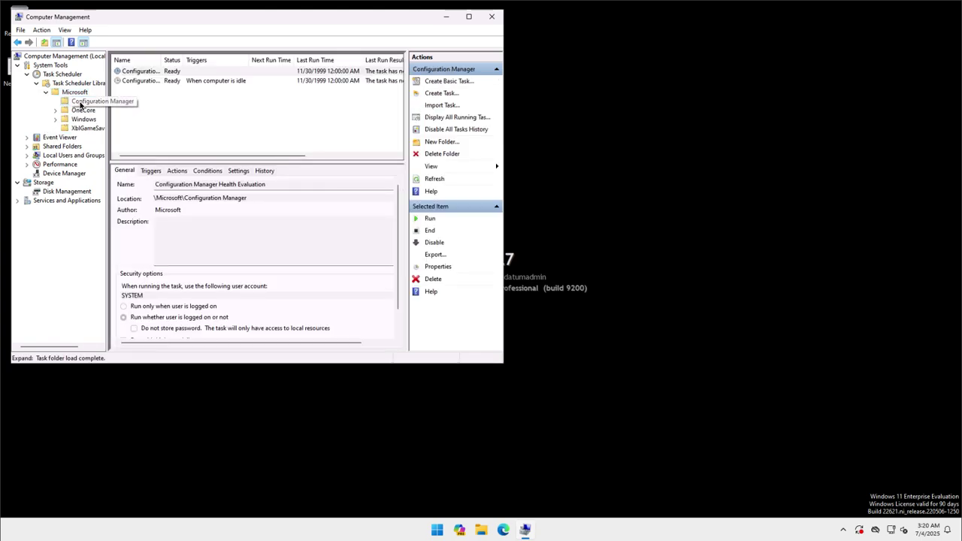
Widen the task list's Name column and run the Configuration Manager Health Evaluation task
{"action": "left_click", "coordinate": [157, 71]}
{"action": "double_click", "coordinate": [158, 60]}
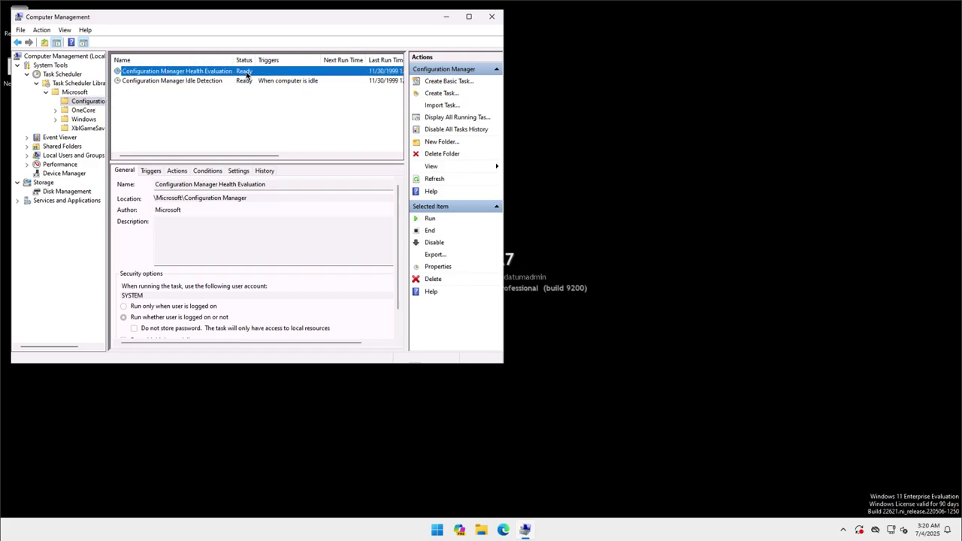
{"action": "left_click", "coordinate": [428, 219]}
{"action": "left_click_drag", "start_coordinate": [255, 59], "coordinate": [262, 59]}
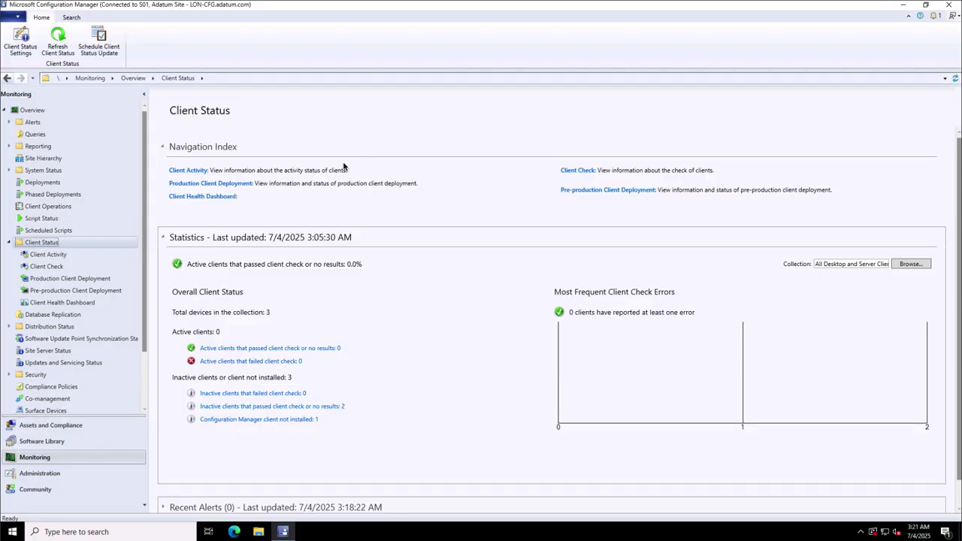
Switch to the Configuration Manager console, refresh the client status and open the Client Check results
{"action": "right_click", "coordinate": [50, 244]}
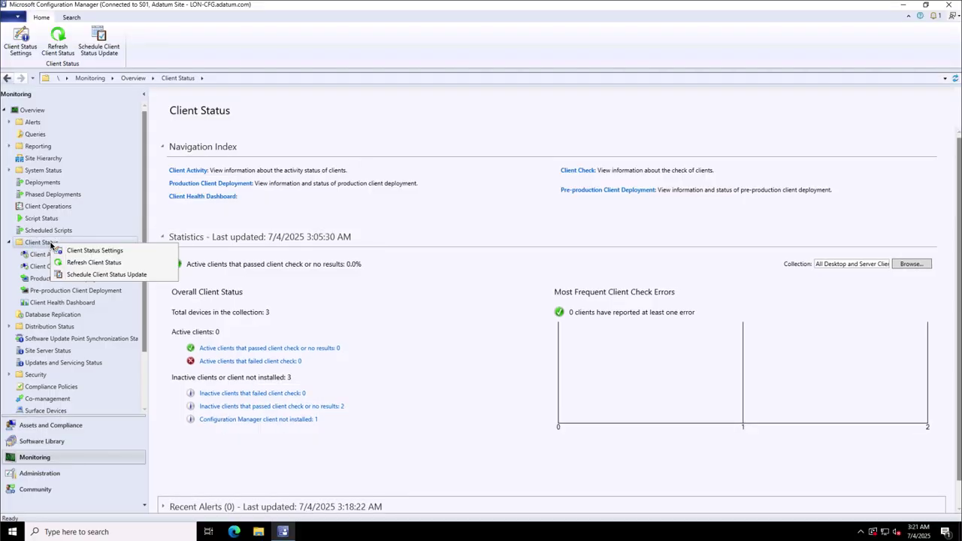
{"action": "left_click", "coordinate": [84, 261]}
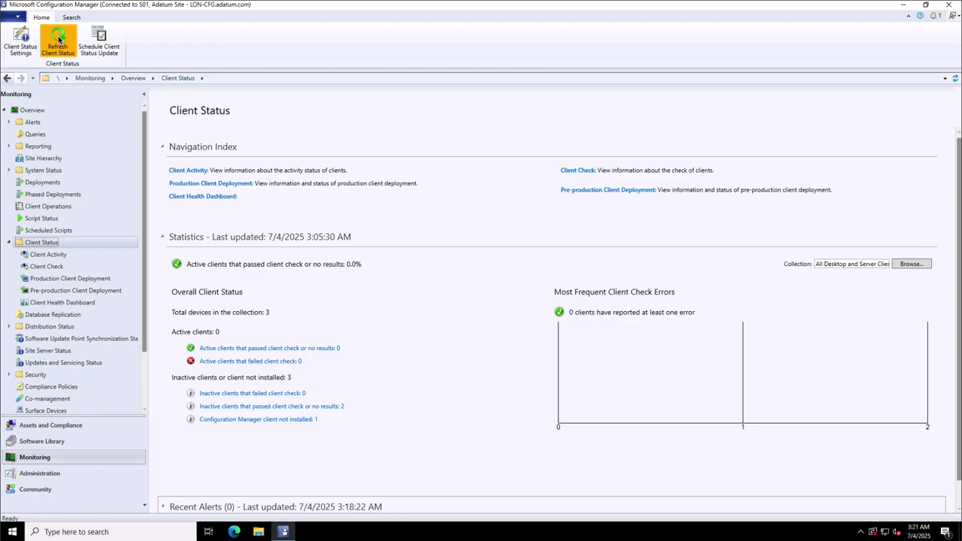
{"action": "left_click", "coordinate": [585, 172]}
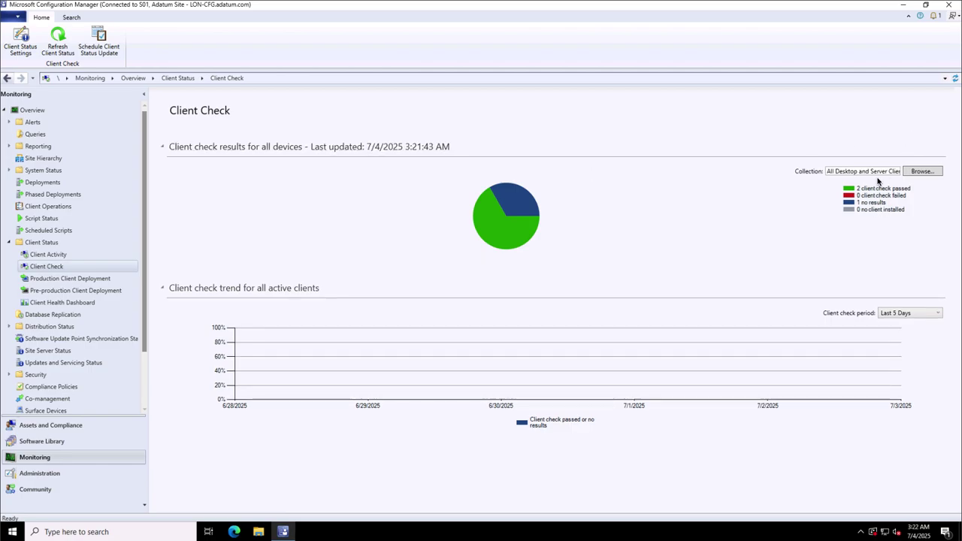
From the Client Check chart, list the devices that passed the client check and those without results
{"action": "left_click", "coordinate": [505, 241]}
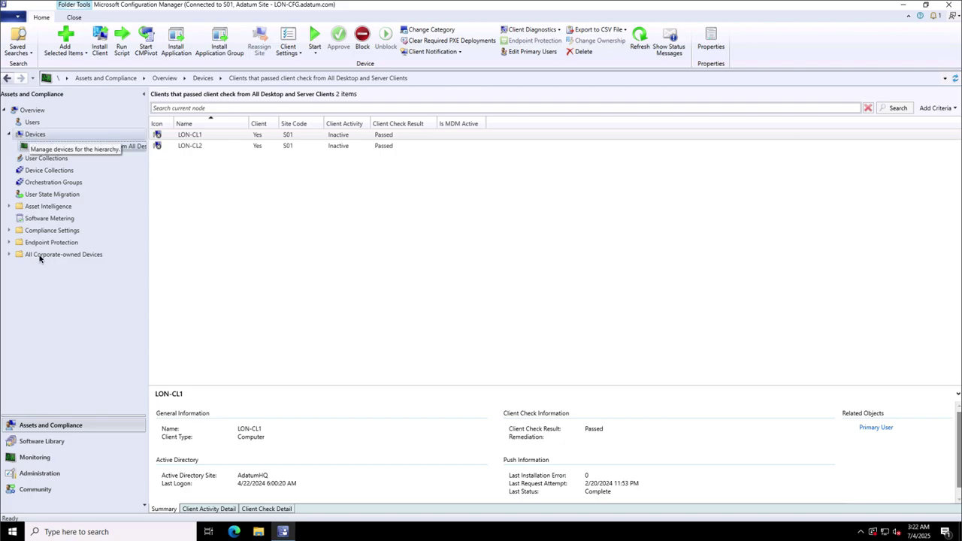
{"action": "left_click", "coordinate": [35, 457]}
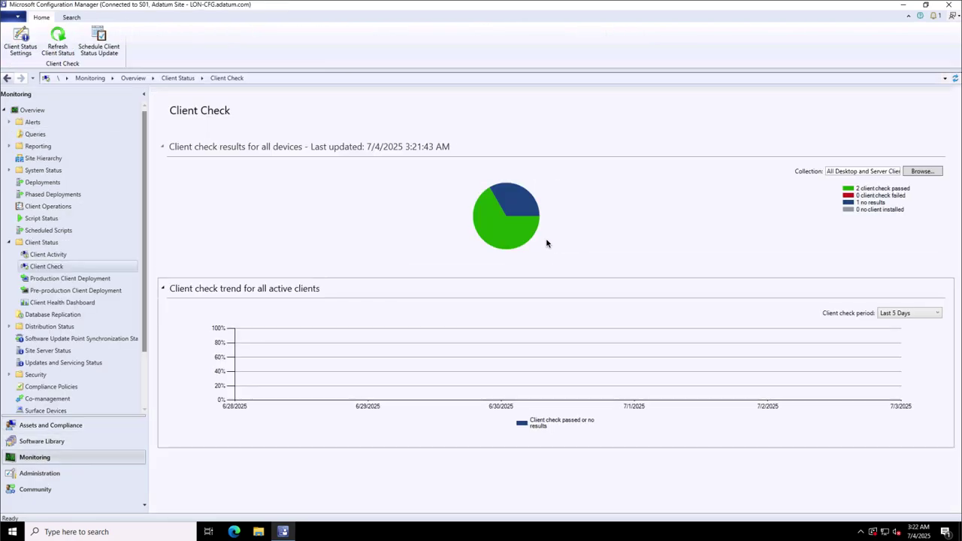
{"action": "left_click", "coordinate": [519, 201]}
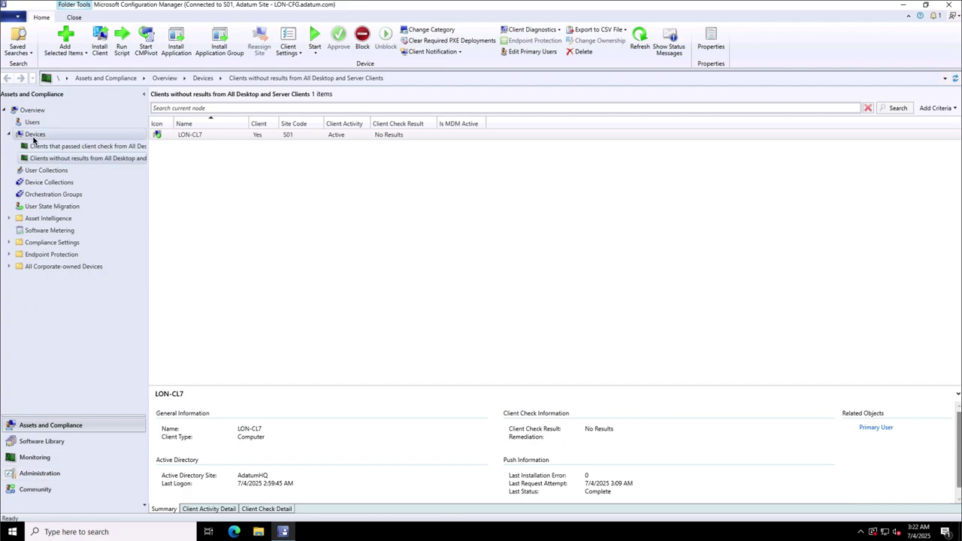
Open the alert settings in the properties of the All Desktop and Server Clients device collection
{"action": "left_click", "coordinate": [34, 135]}
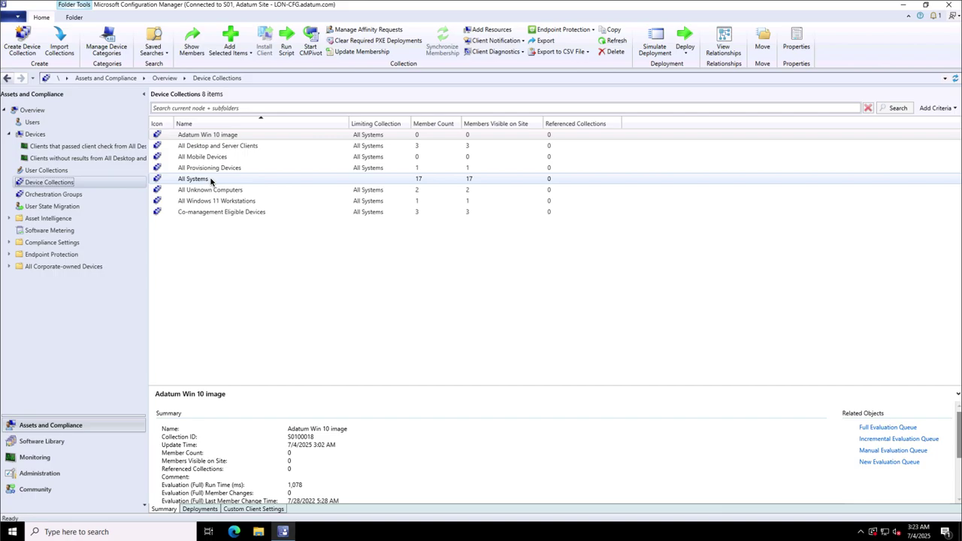
{"action": "left_click", "coordinate": [218, 147]}
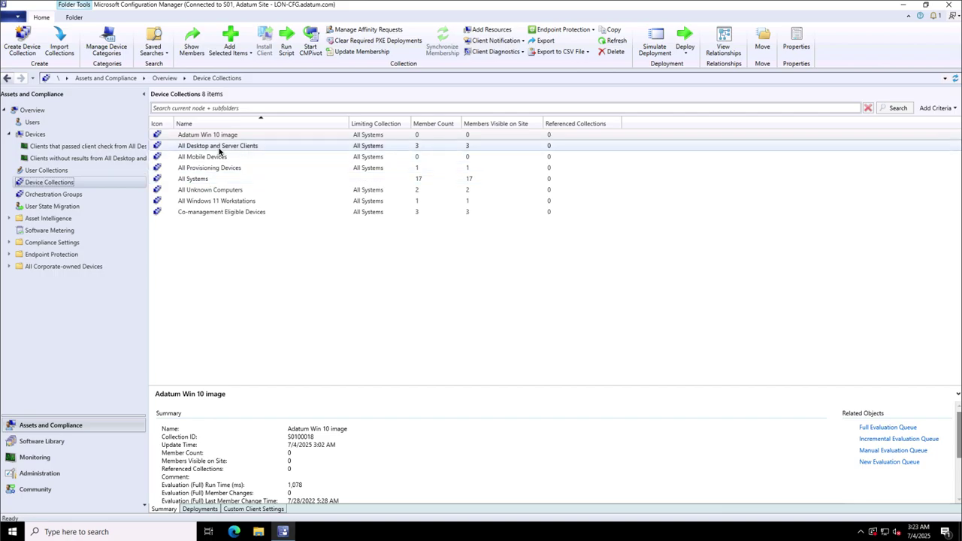
{"action": "right_click", "coordinate": [219, 151]}
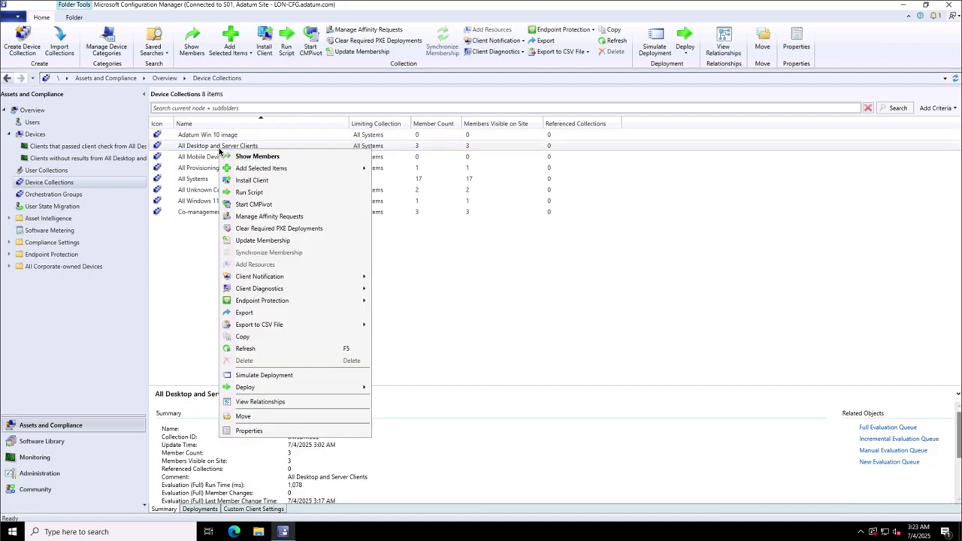
{"action": "left_click", "coordinate": [252, 433]}
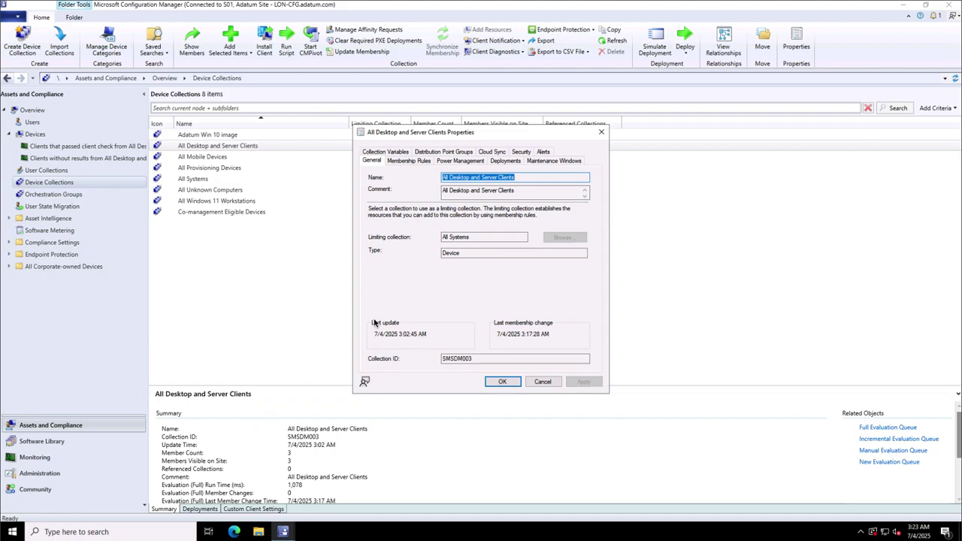
{"action": "left_click", "coordinate": [545, 153]}
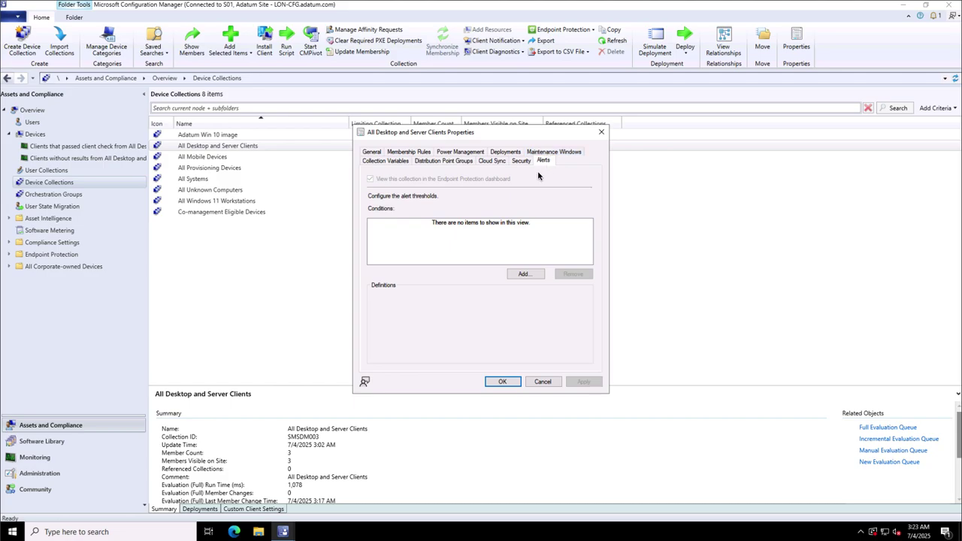
Add the client check, client remediation and client activity threshold alerts to the collection, review their definitions and save the properties
{"action": "left_click", "coordinate": [519, 275]}
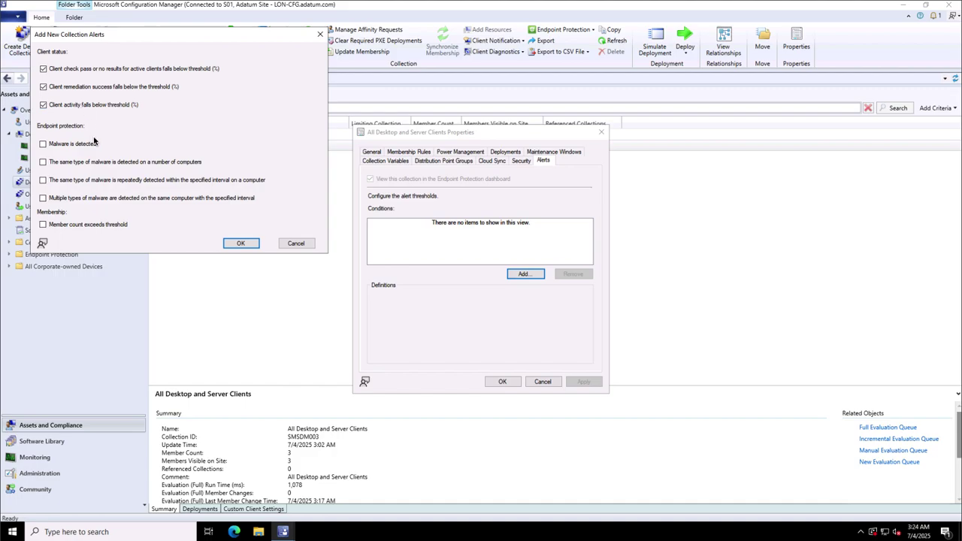
{"action": "left_click", "coordinate": [241, 243]}
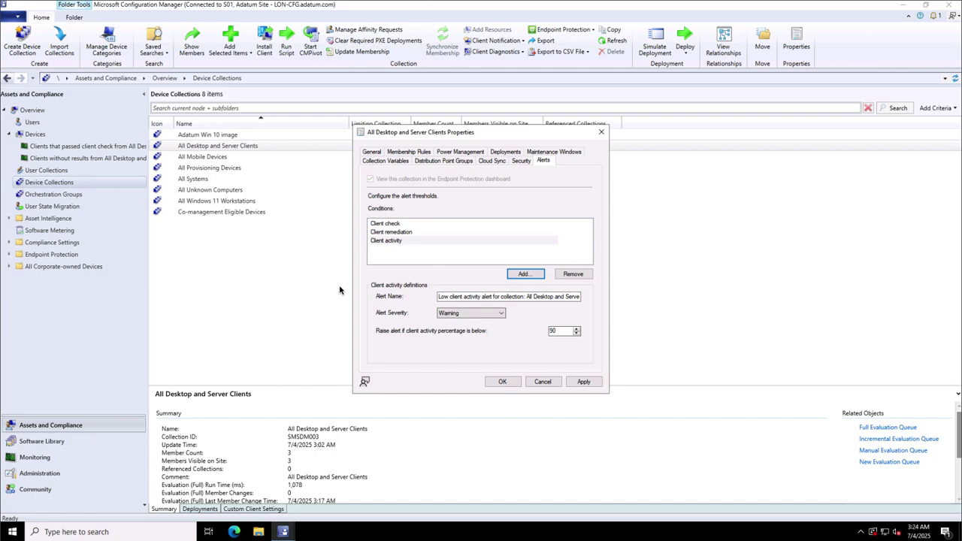
{"action": "left_click", "coordinate": [385, 225]}
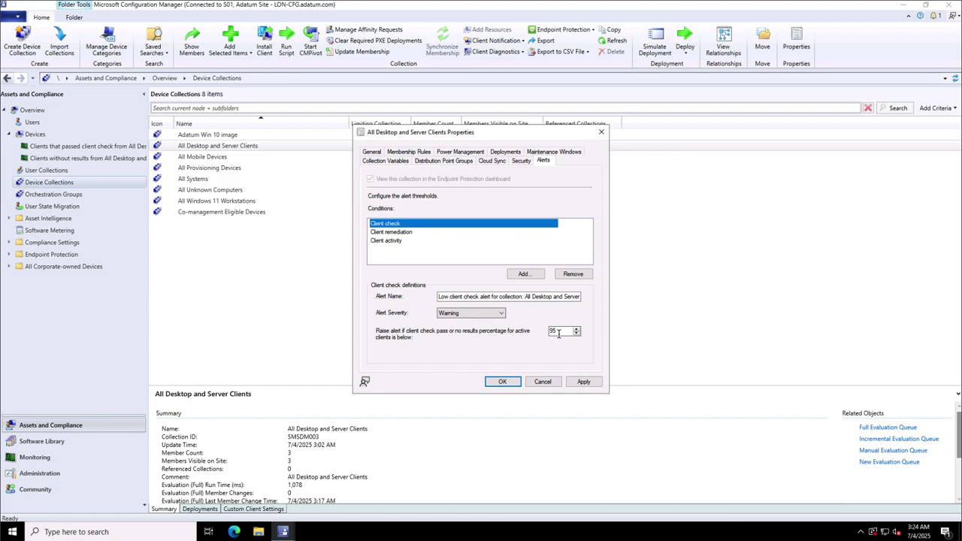
{"action": "key", "text": "Down"}
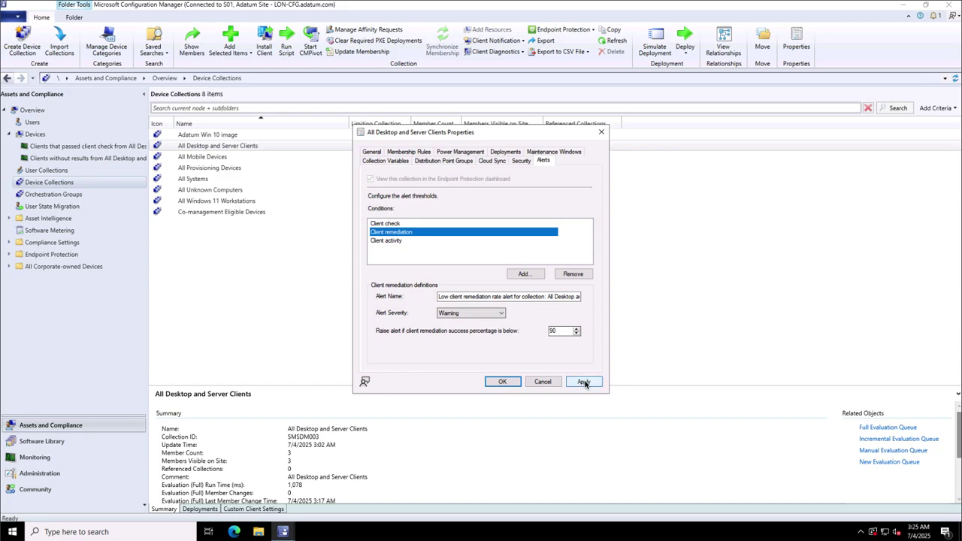
{"action": "left_click", "coordinate": [584, 382]}
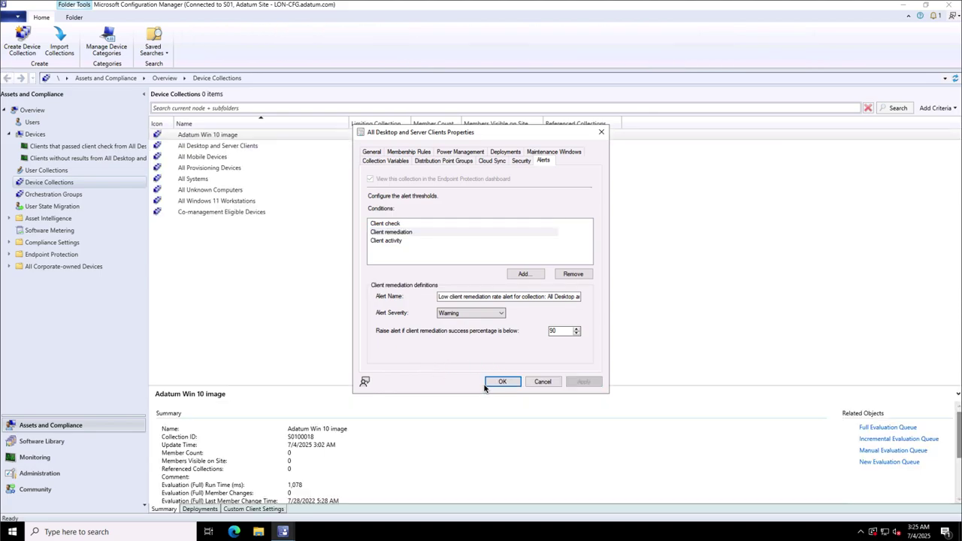
{"action": "left_click", "coordinate": [501, 382]}
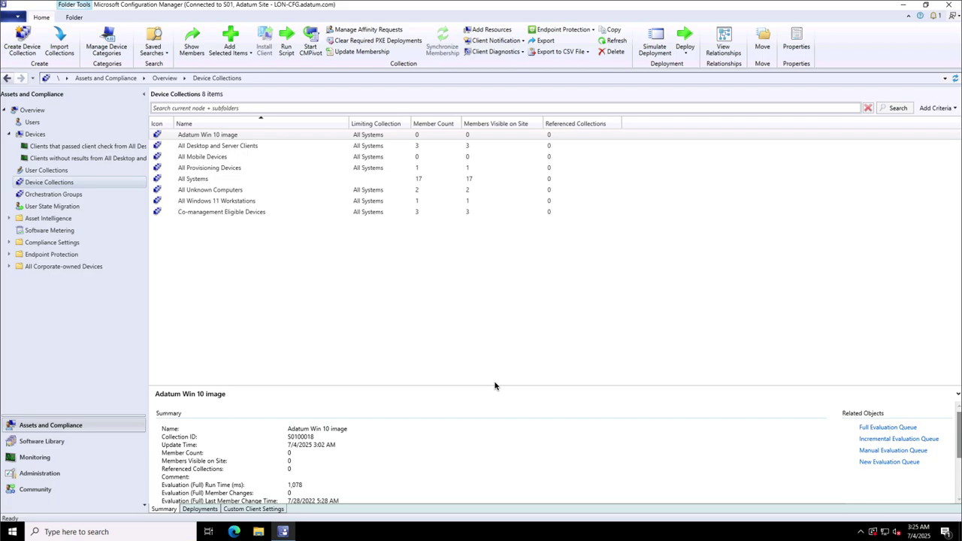
Switch to LON-CL7 and display the Services list in Computer Management in the Standard view
{"action": "mouse_move", "coordinate": [452, 3]}
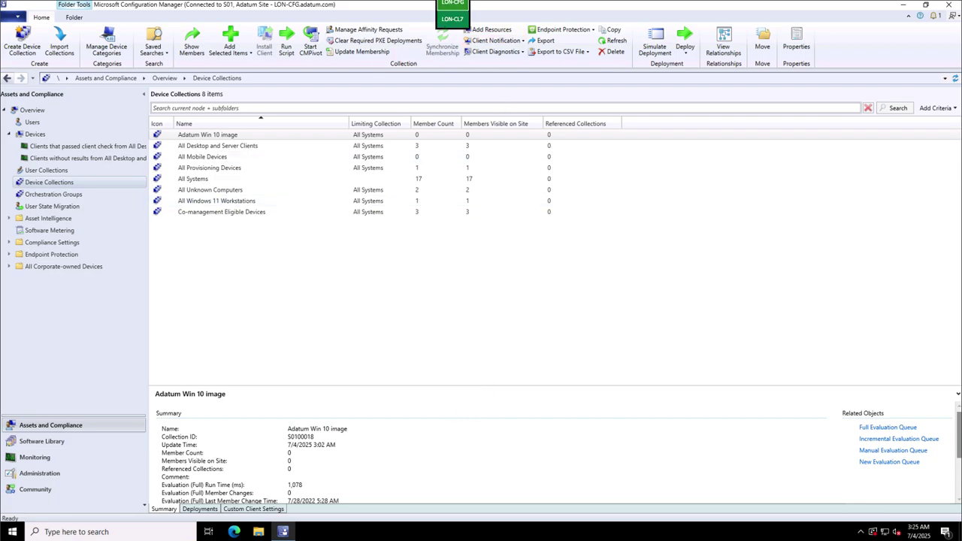
{"action": "left_click", "coordinate": [451, 19]}
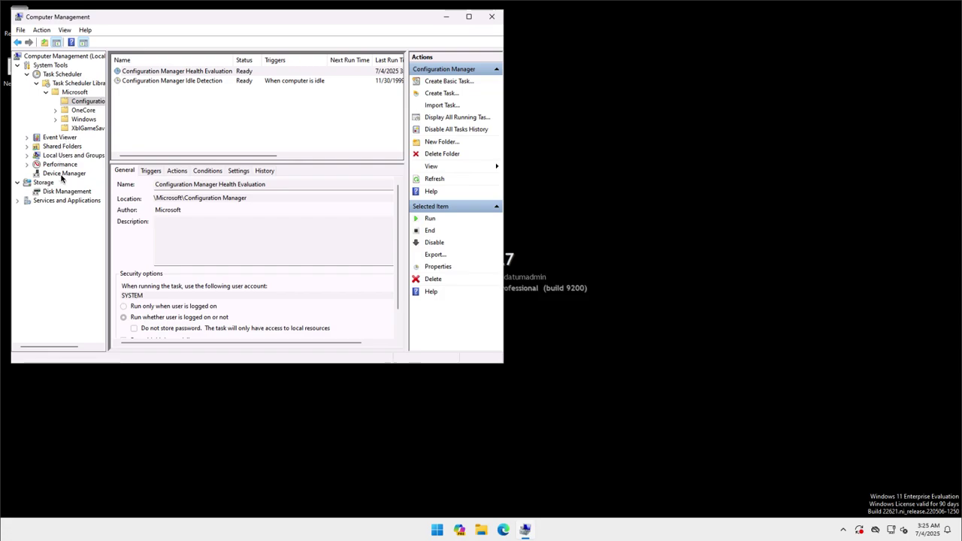
{"action": "left_click", "coordinate": [52, 202]}
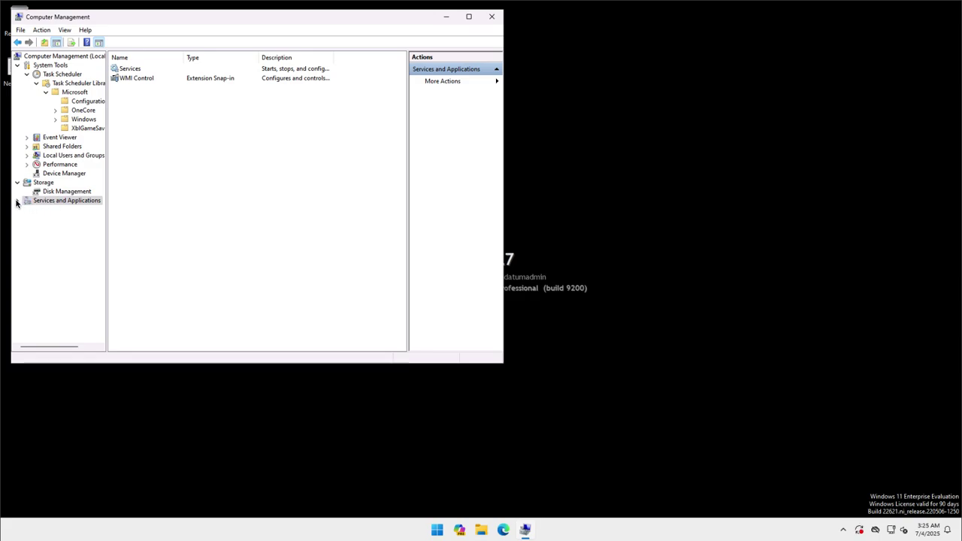
{"action": "left_click", "coordinate": [17, 201]}
{"action": "left_click", "coordinate": [53, 209]}
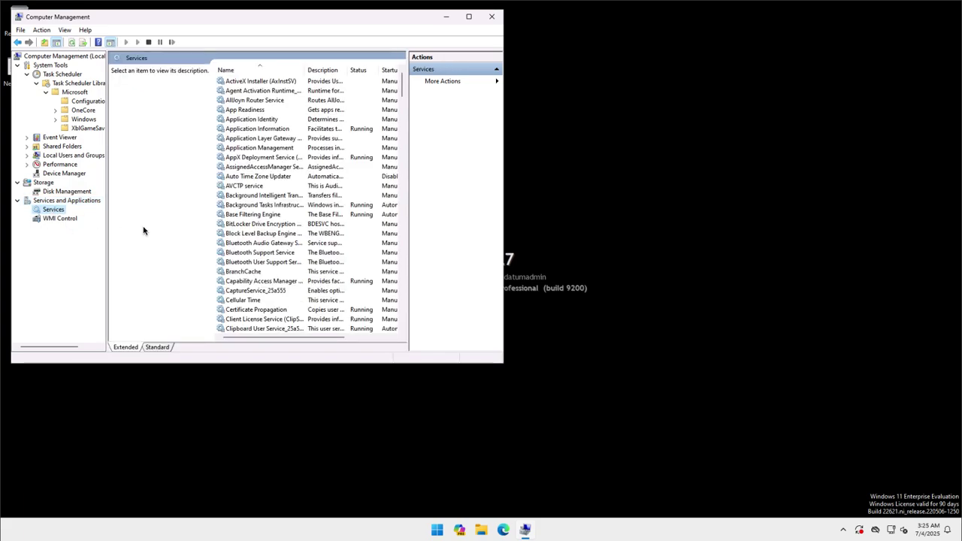
{"action": "left_click", "coordinate": [157, 347]}
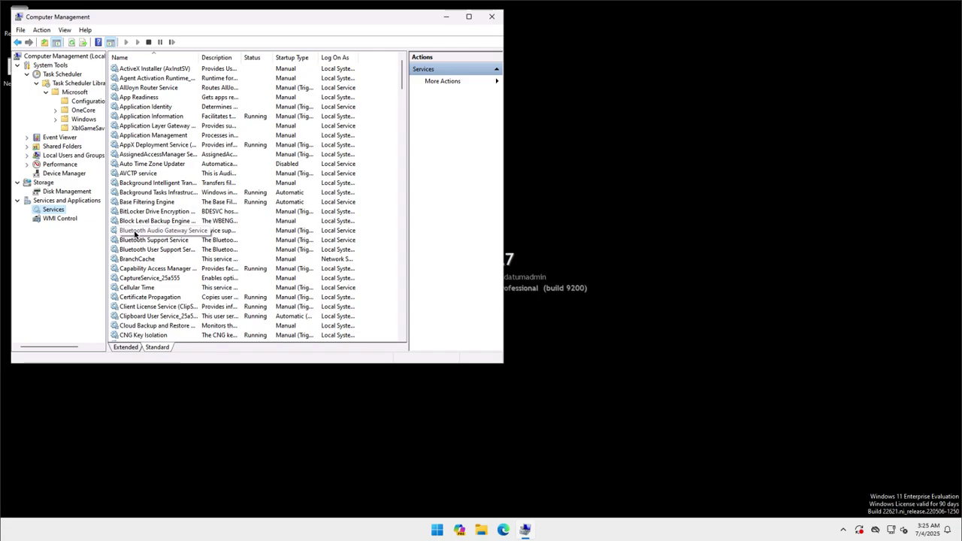
Set the startup type of the Windows Management Instrumentation service to Disabled and save the change
{"action": "left_click", "coordinate": [135, 232]}
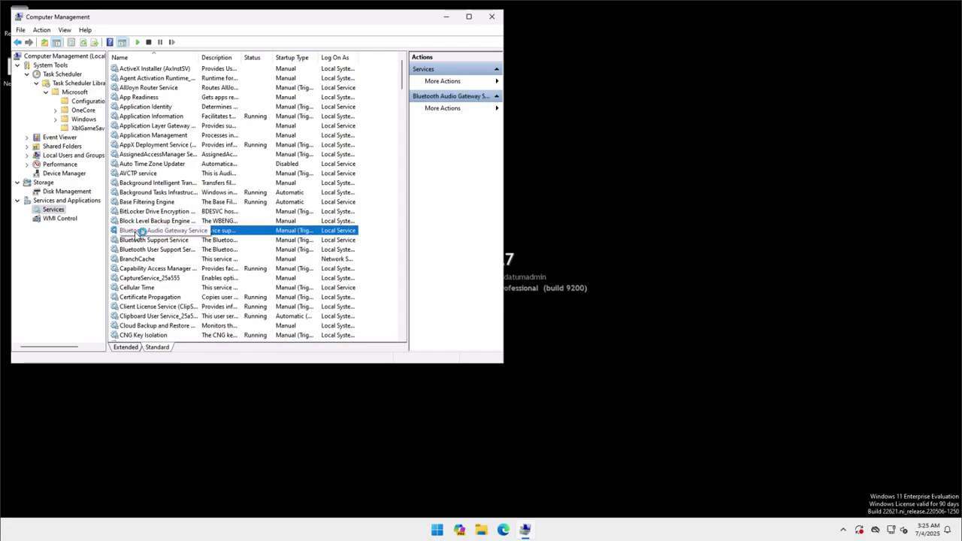
{"action": "key", "text": "w"}
{"action": "key", "text": "w"}
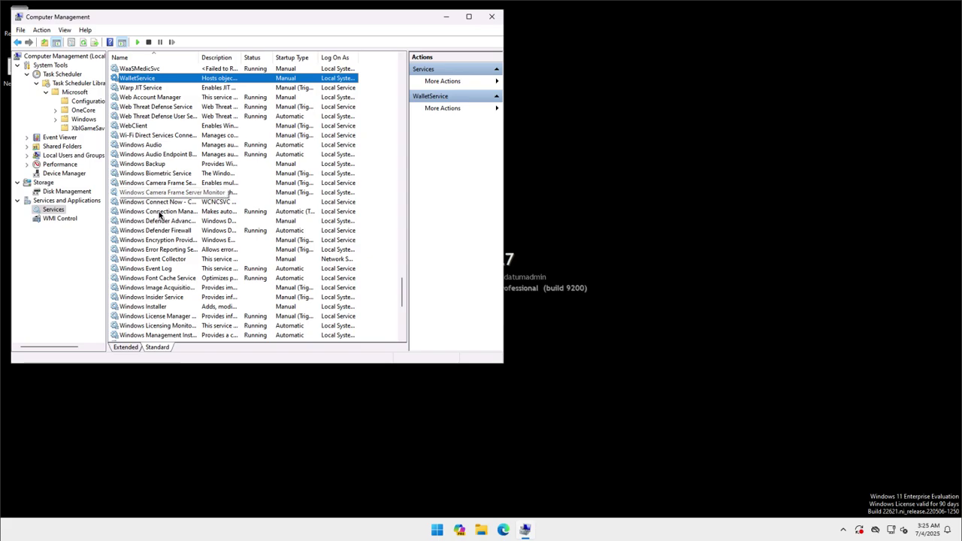
{"action": "double_click", "coordinate": [156, 335]}
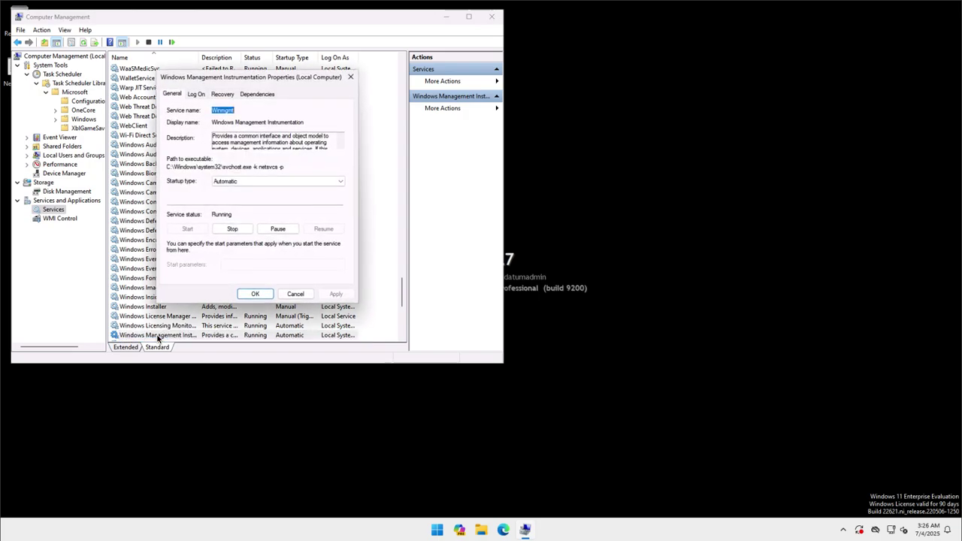
{"action": "key", "text": "alt+e"}
{"action": "key", "text": "Down"}
{"action": "key", "text": "Down"}
{"action": "left_click", "coordinate": [252, 293]}
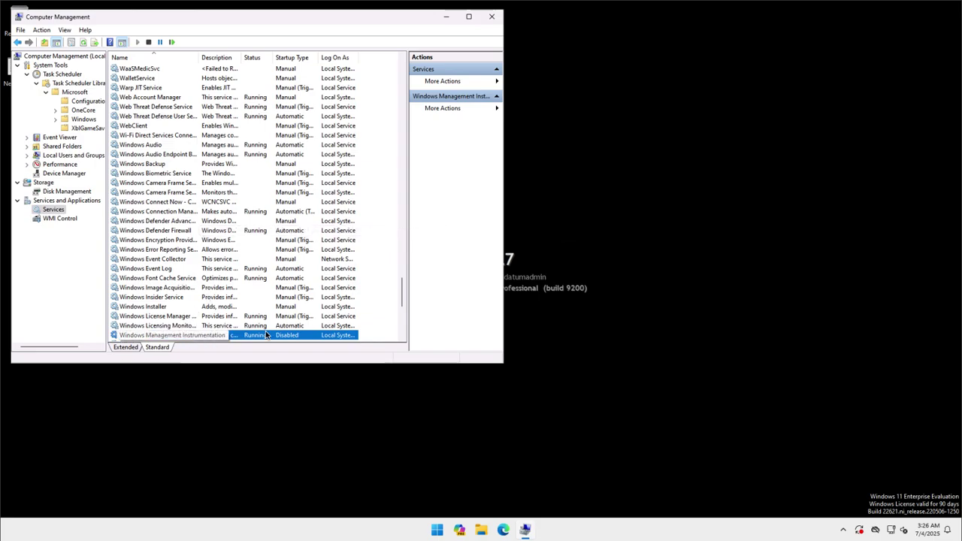
Stop the Windows Management Instrumentation service and inspect the properties of the SMS Agent Host service
{"action": "double_click", "coordinate": [243, 340]}
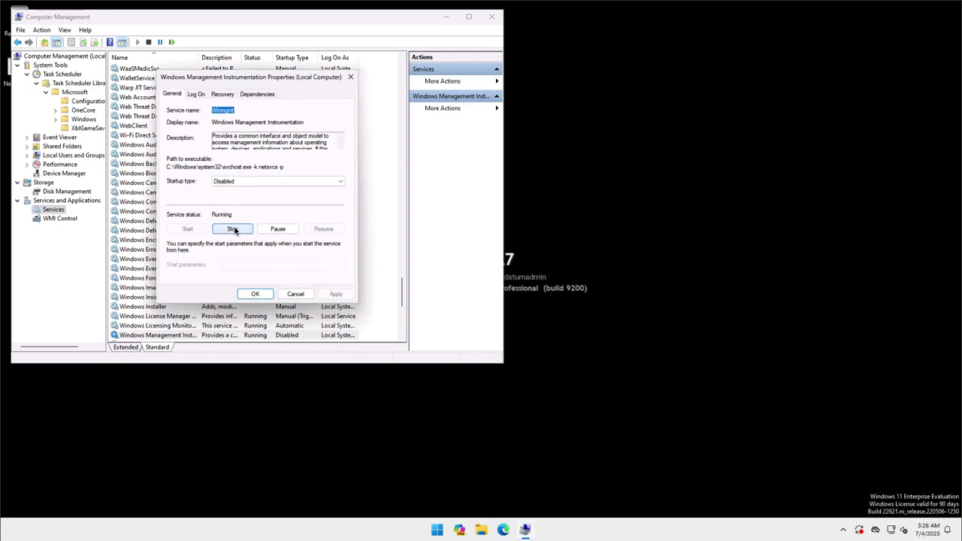
{"action": "left_click", "coordinate": [233, 230]}
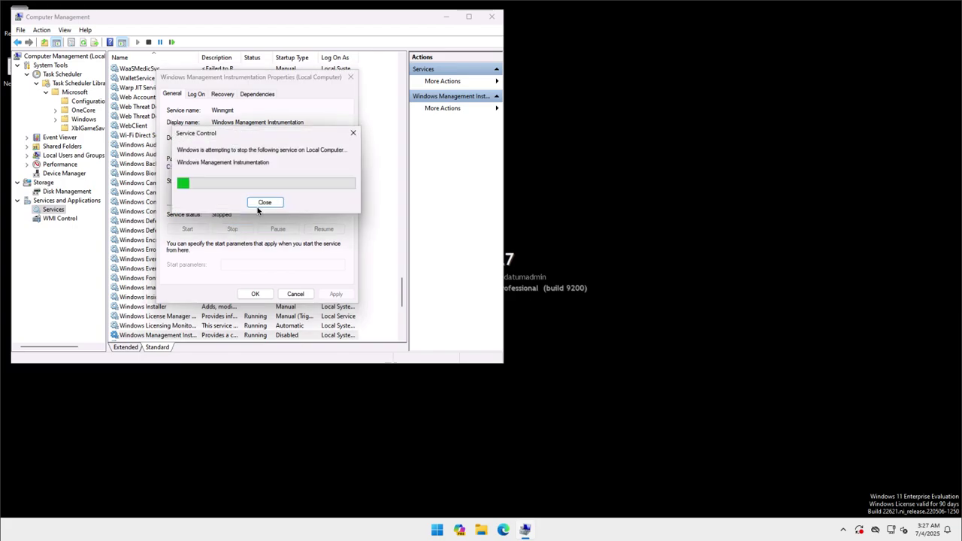
{"action": "left_click", "coordinate": [254, 294]}
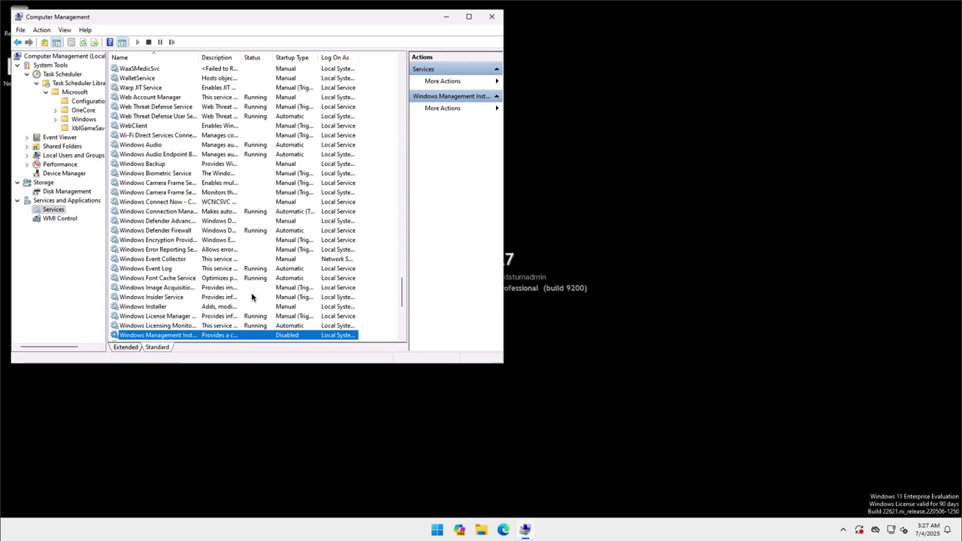
{"action": "type", "text": "sms"}
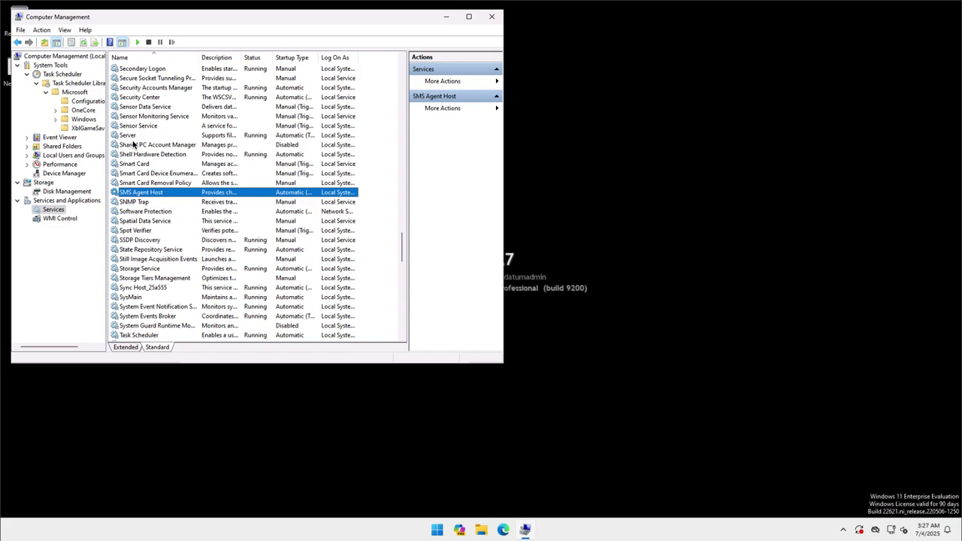
{"action": "double_click", "coordinate": [139, 192]}
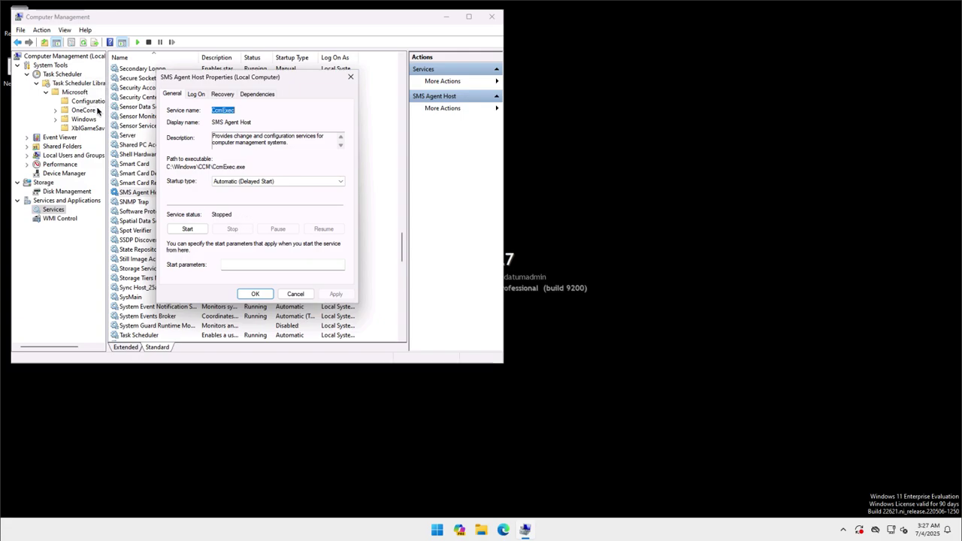
Run the Configuration Manager Health Evaluation task in the Configuration Manager folder of the Task Scheduler Library
{"action": "left_click", "coordinate": [82, 102]}
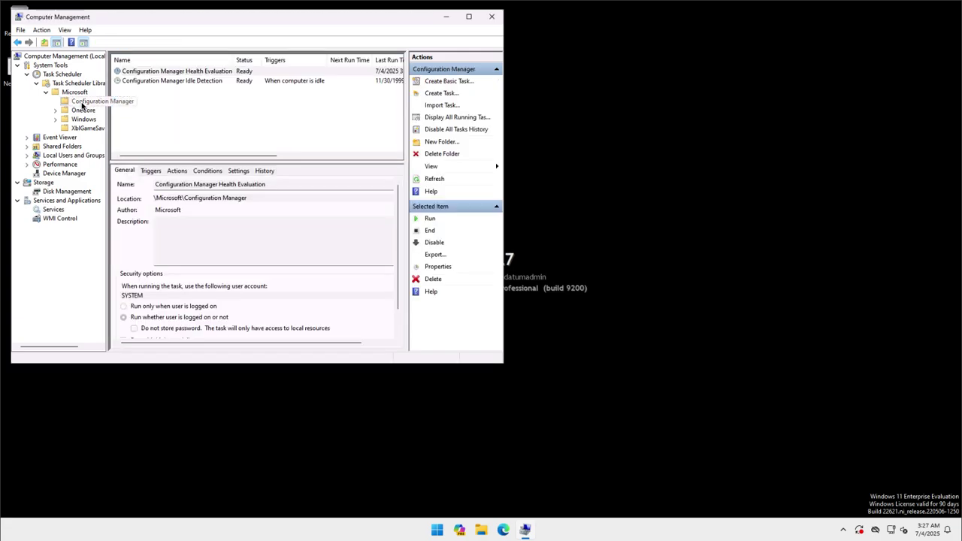
{"action": "left_click", "coordinate": [187, 72]}
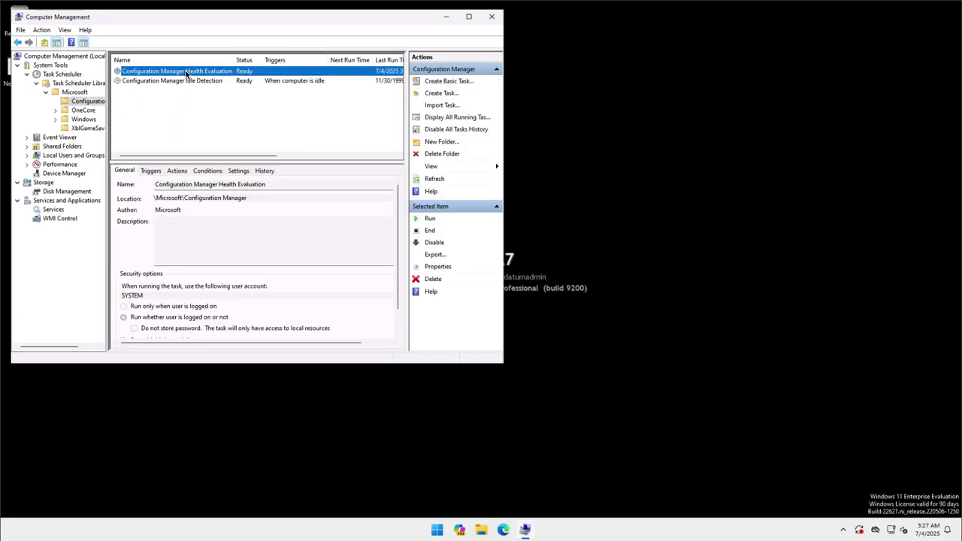
{"action": "left_click", "coordinate": [436, 220]}
Return to the Services list and check the startup type and status of the SMS Agent Host service, leaving its properties unmodified
{"action": "left_click", "coordinate": [52, 211]}
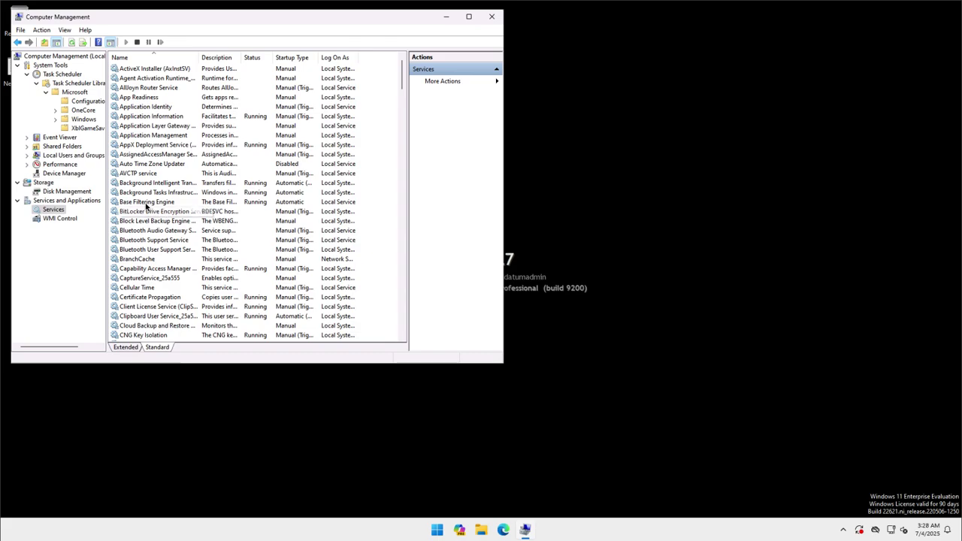
{"action": "left_click", "coordinate": [147, 202]}
{"action": "key", "text": "s"}
{"action": "key", "text": "s"}
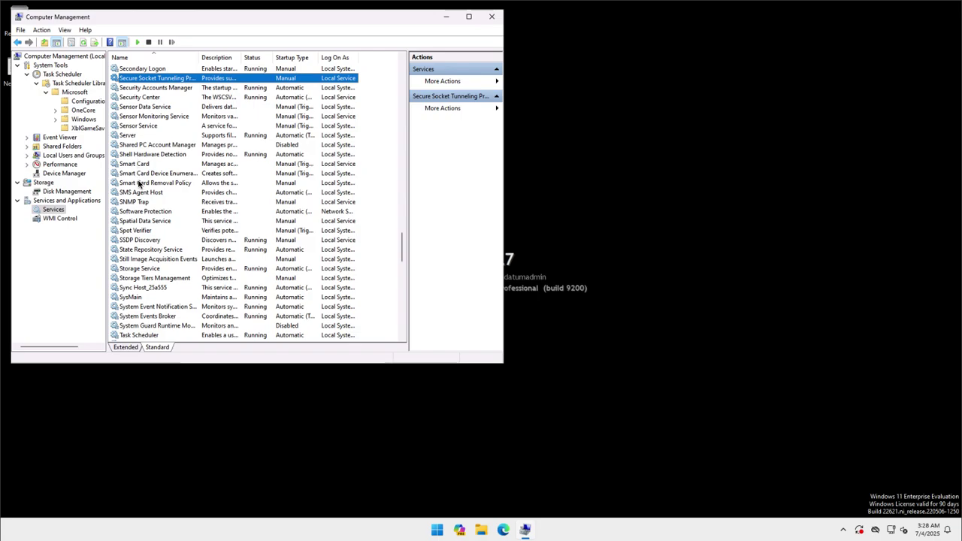
{"action": "double_click", "coordinate": [138, 193]}
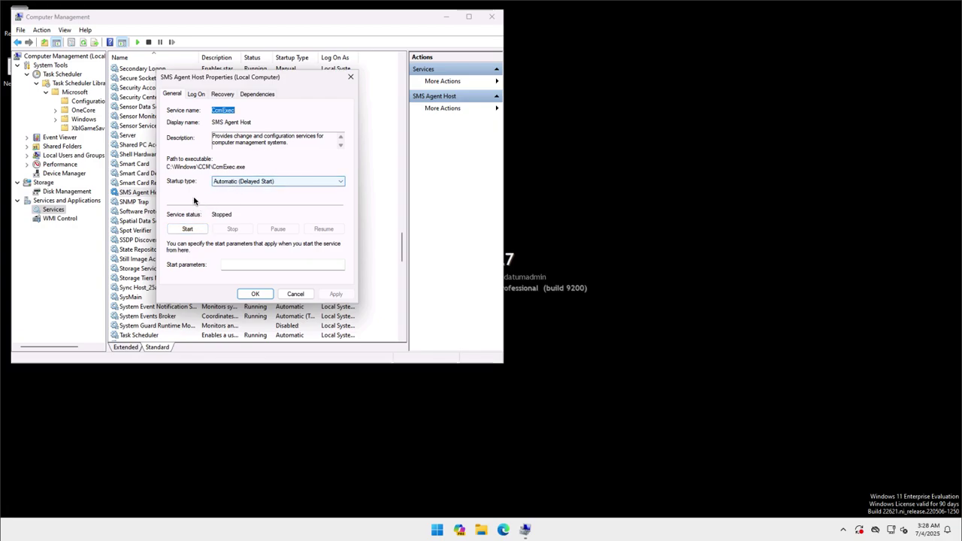
{"action": "left_click", "coordinate": [295, 295]}
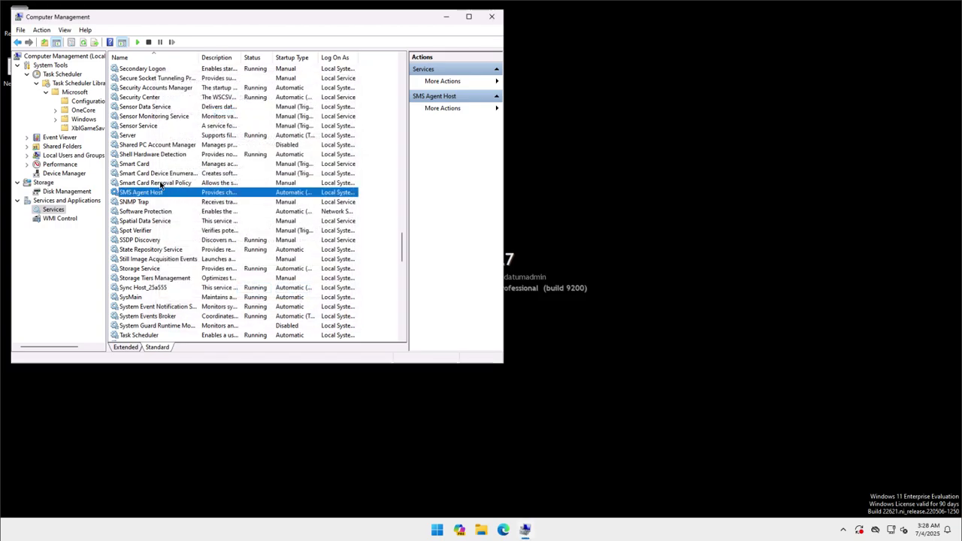
Refresh the Services list and check the status and startup type of the Windows Management Instrumentation service
{"action": "left_click", "coordinate": [83, 43]}
{"action": "left_click", "coordinate": [83, 43]}
{"action": "key", "text": "w"}
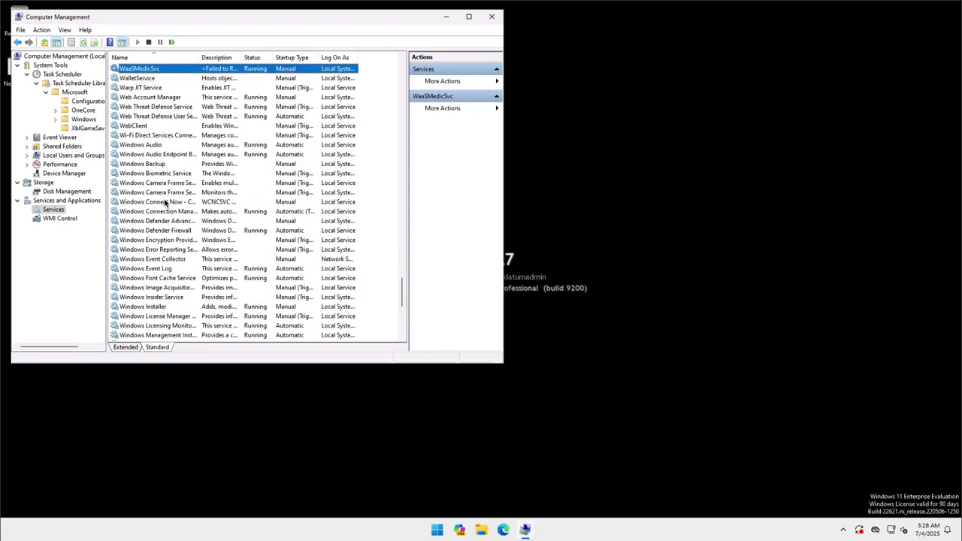
{"action": "left_click", "coordinate": [168, 336]}
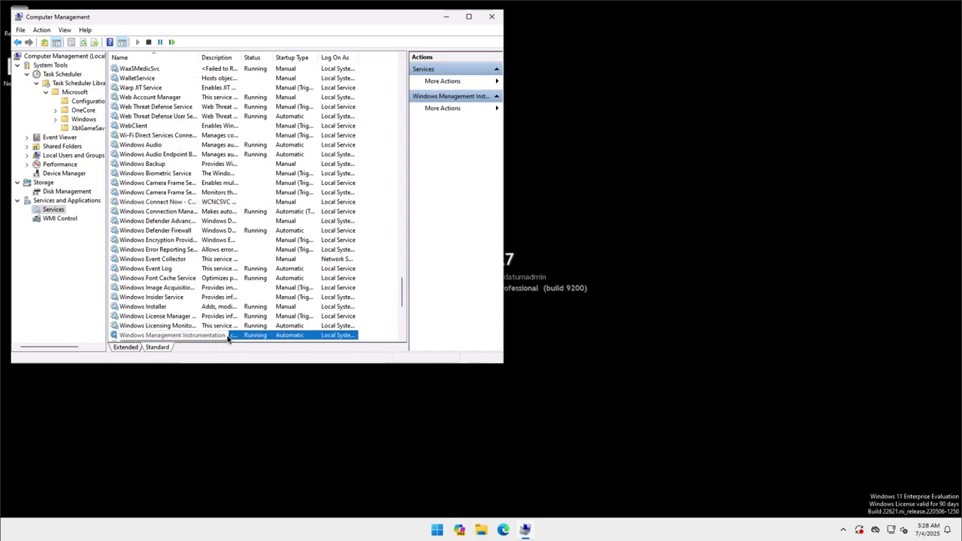